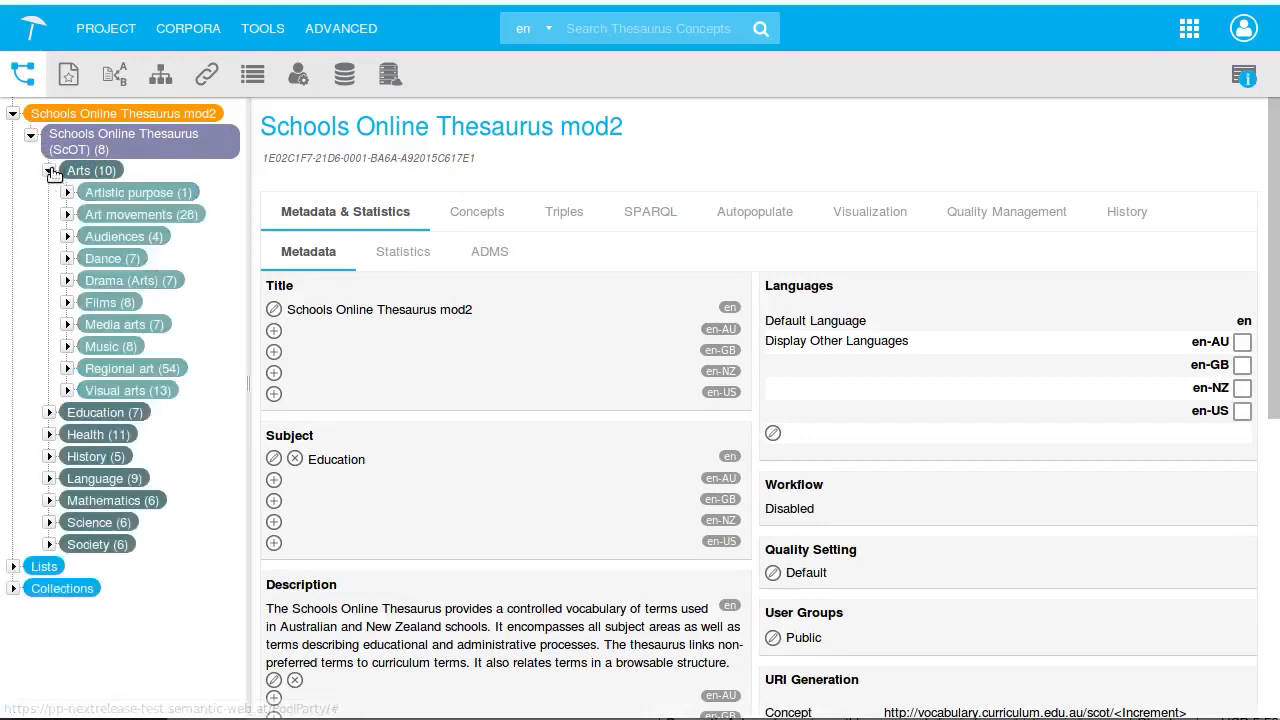
pyautogui.click(52, 171)
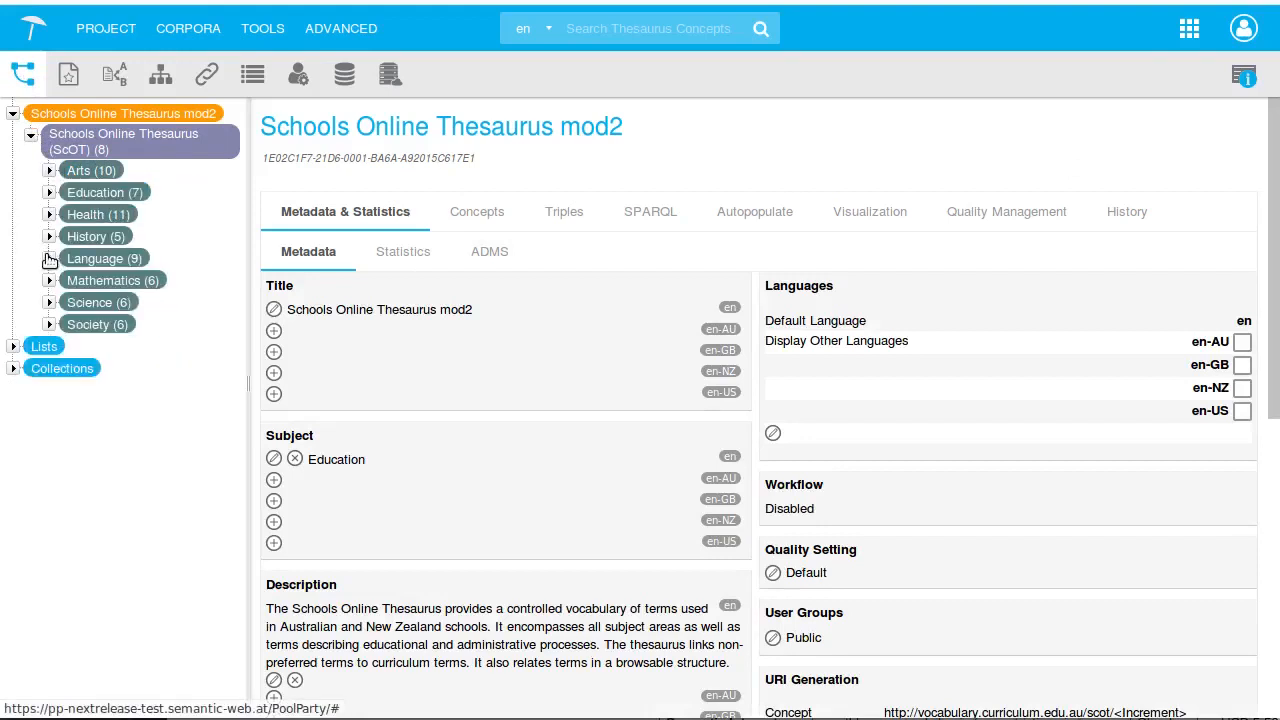
# Browse the thesaurus concept tree, open the Artistic purpose concept, and view the corpus overview
pyautogui.click(49, 258)
pyautogui.click(110, 192)
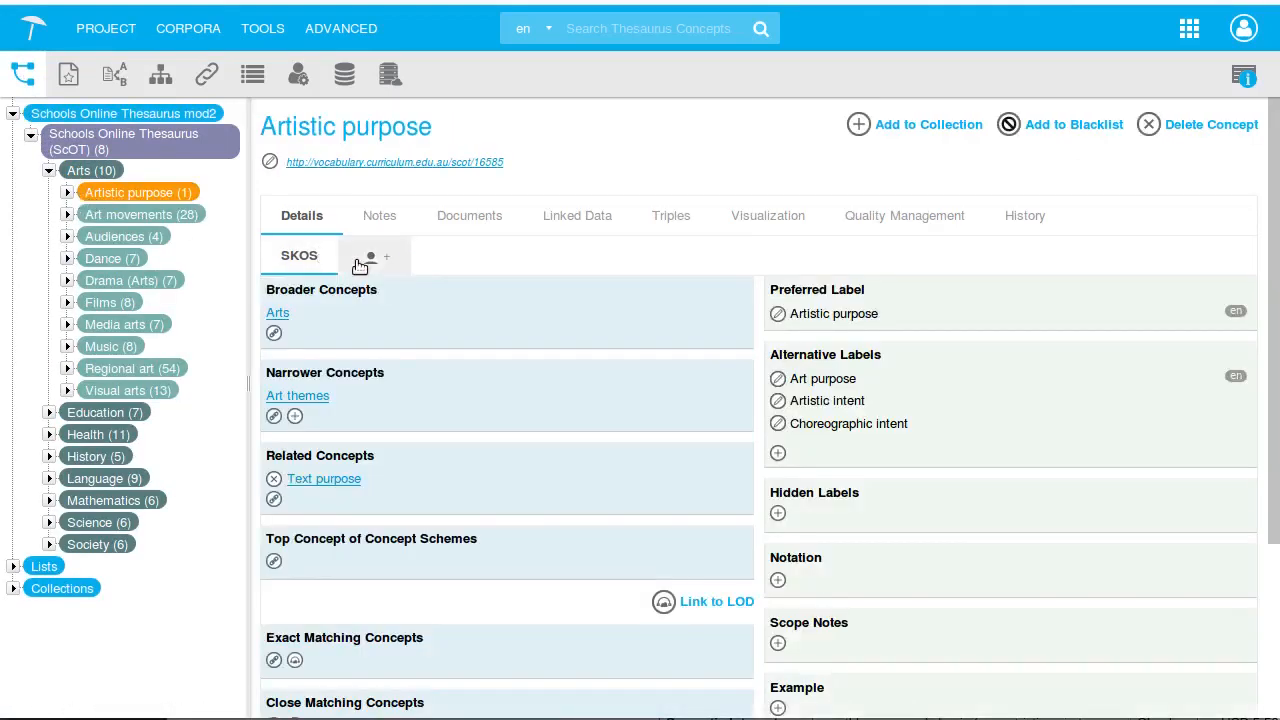
pyautogui.click(69, 75)
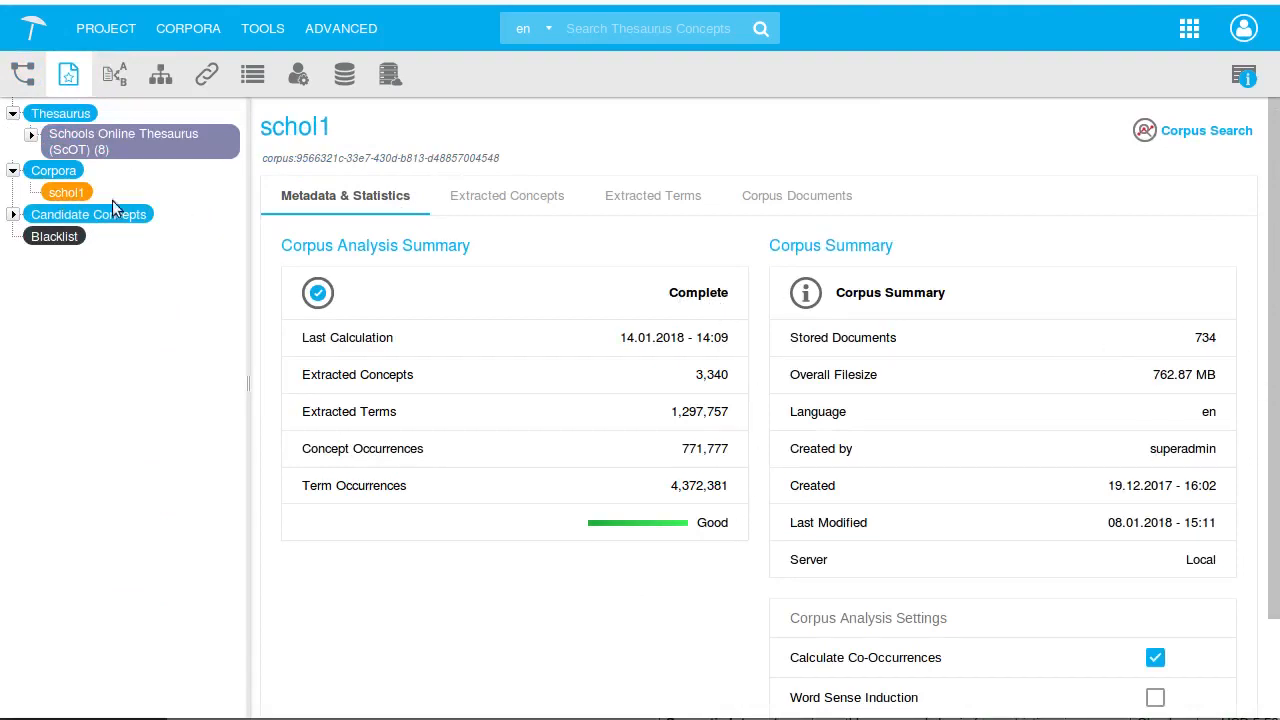
# Create a new training box named Math in English in the classification module
pyautogui.click(110, 81)
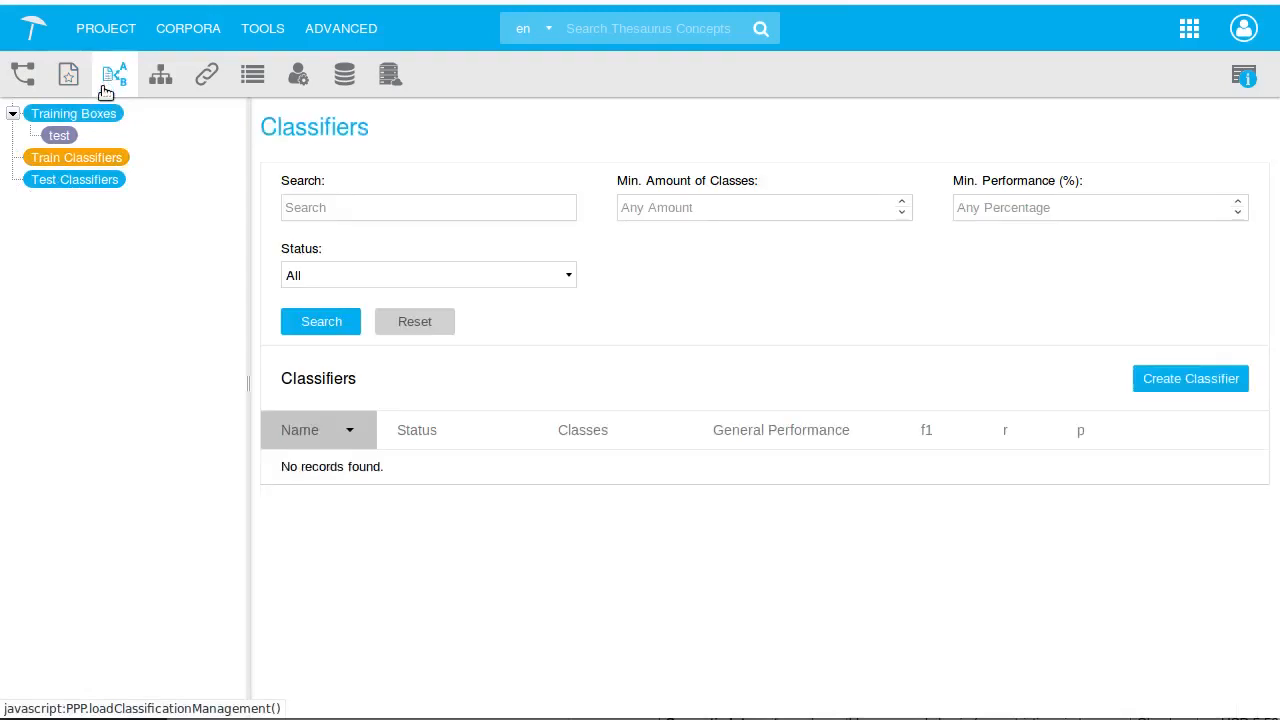
pyautogui.click(85, 116)
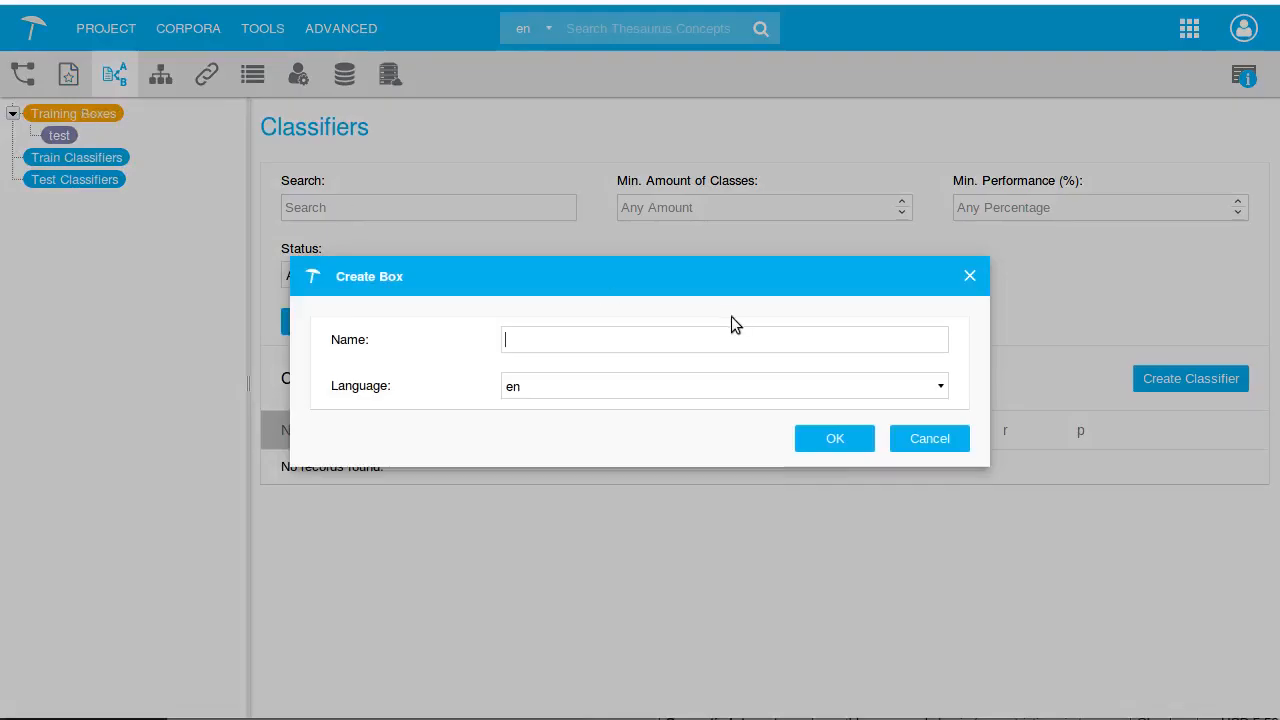
pyautogui.write('Math')
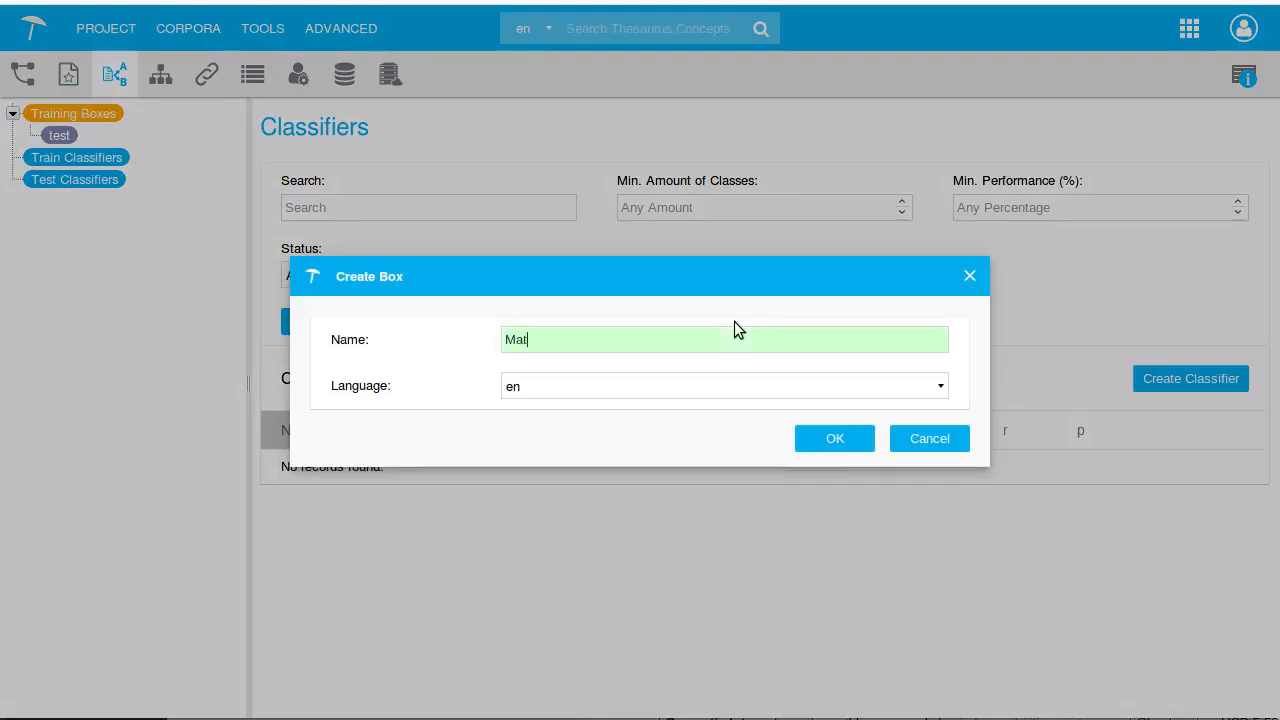
pyautogui.click(829, 440)
# Upload all PDF files from the math folder into the Math training box
pyautogui.click(1070, 308)
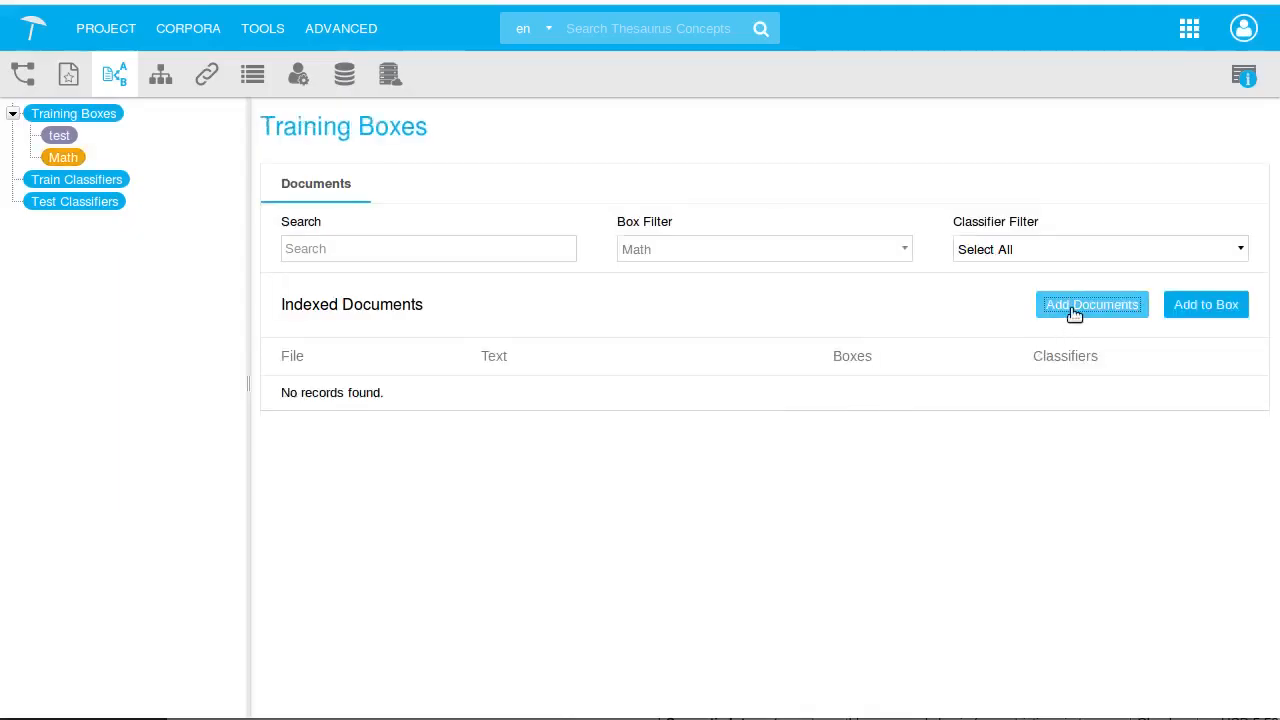
pyautogui.click(666, 451)
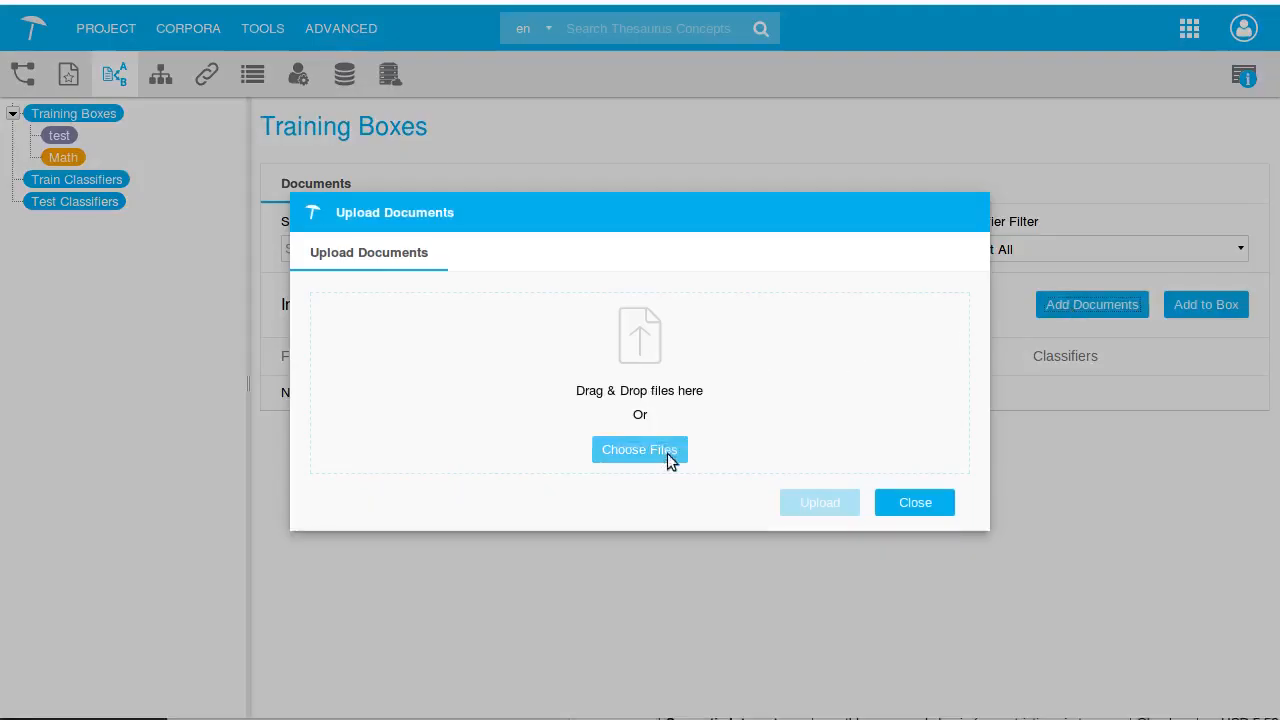
pyautogui.doubleClick(552, 131)
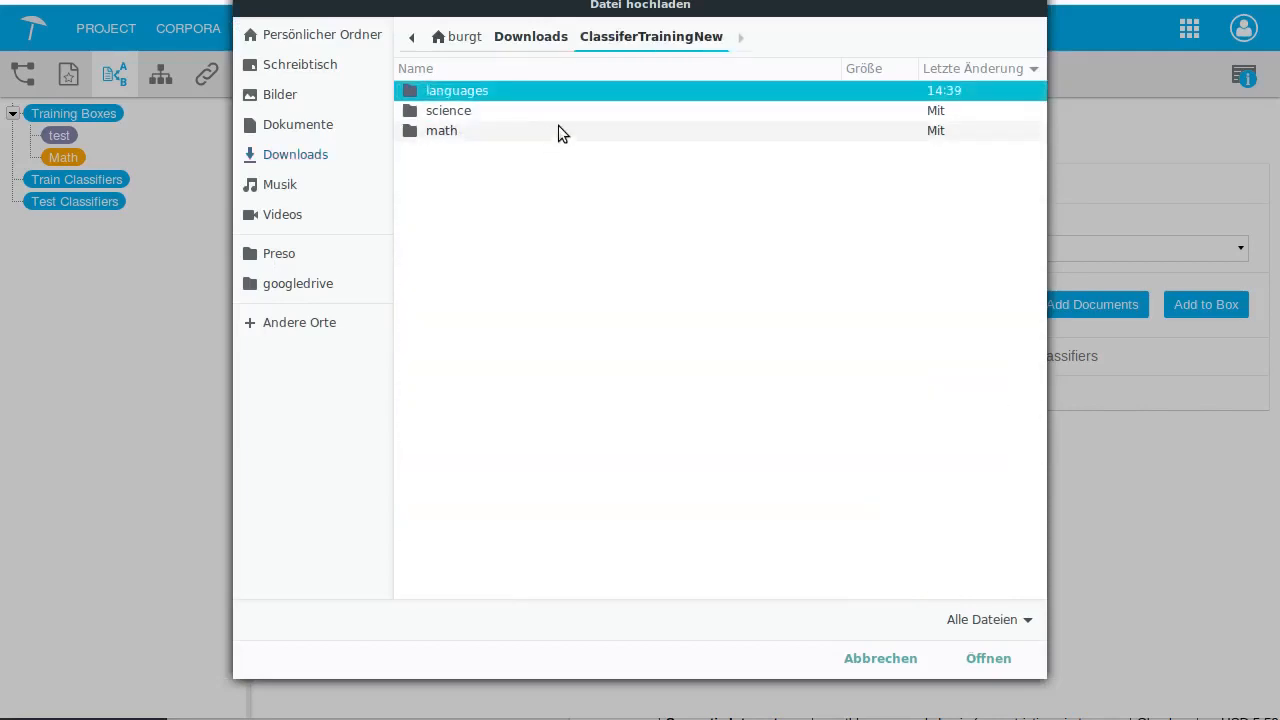
pyautogui.click(502, 132)
pyautogui.doubleClick(502, 132)
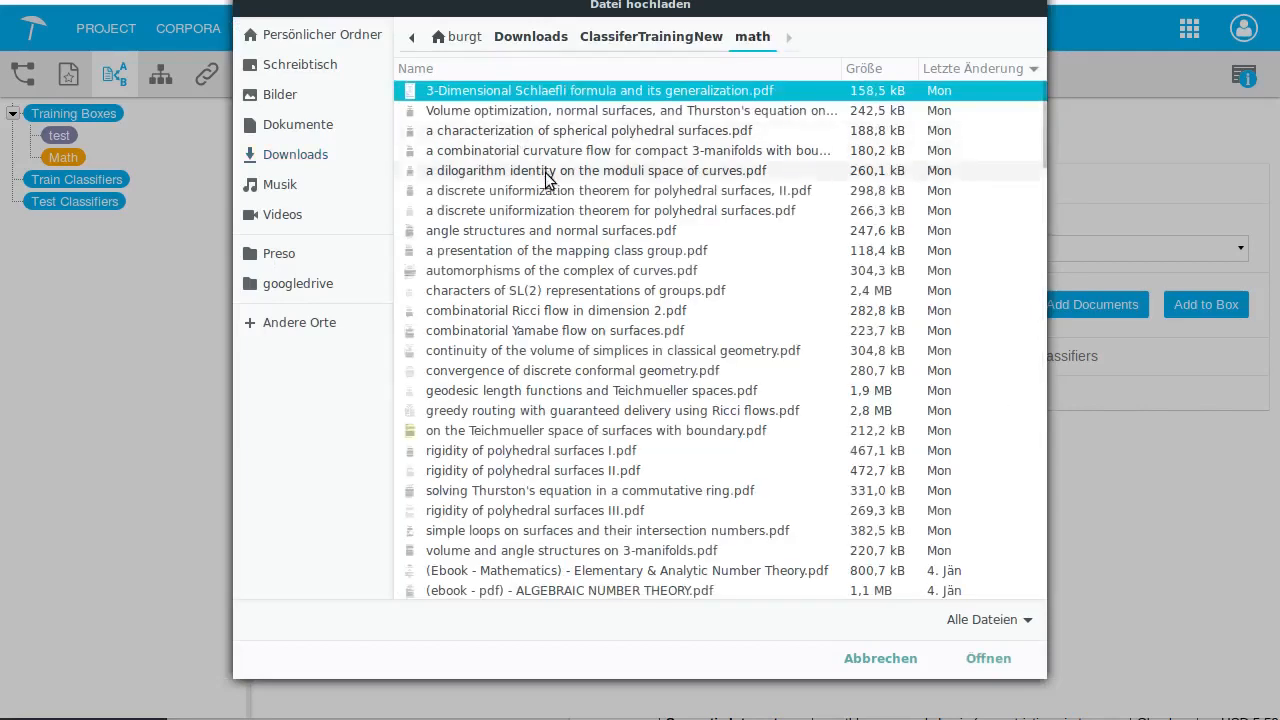
pyautogui.hotkey('ctrl', 'a')
pyautogui.click(996, 658)
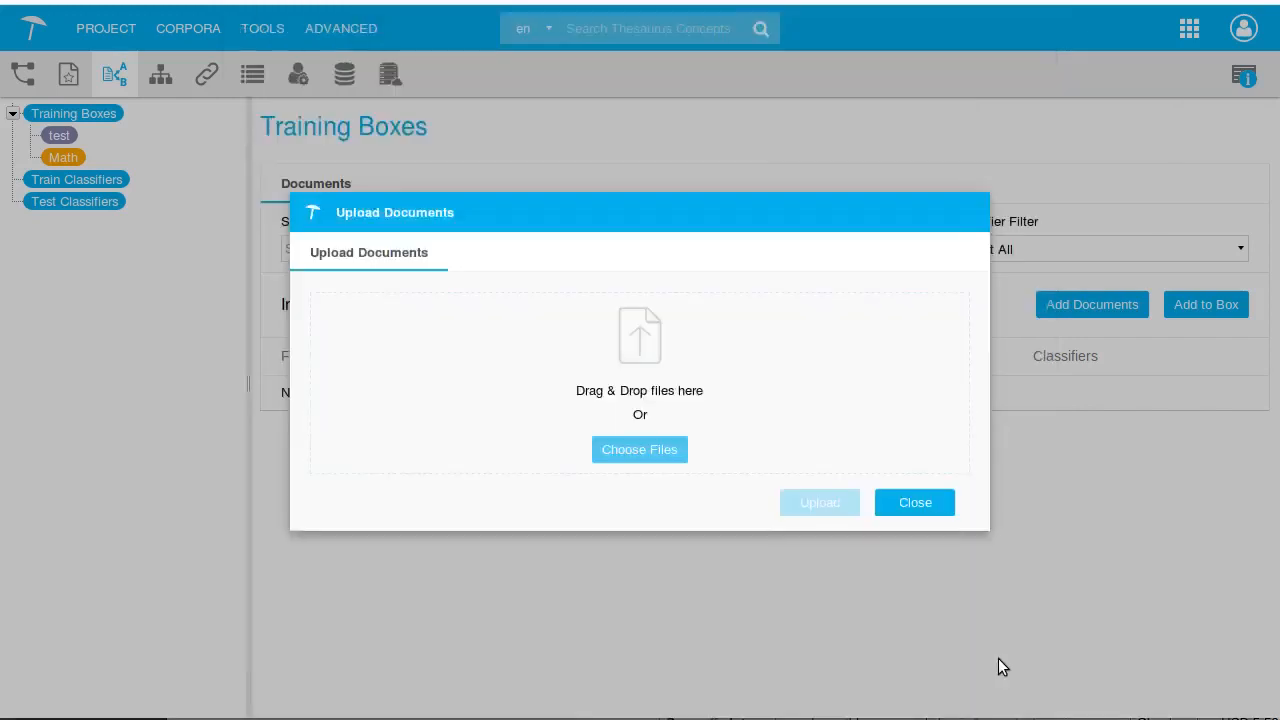
pyautogui.click(822, 537)
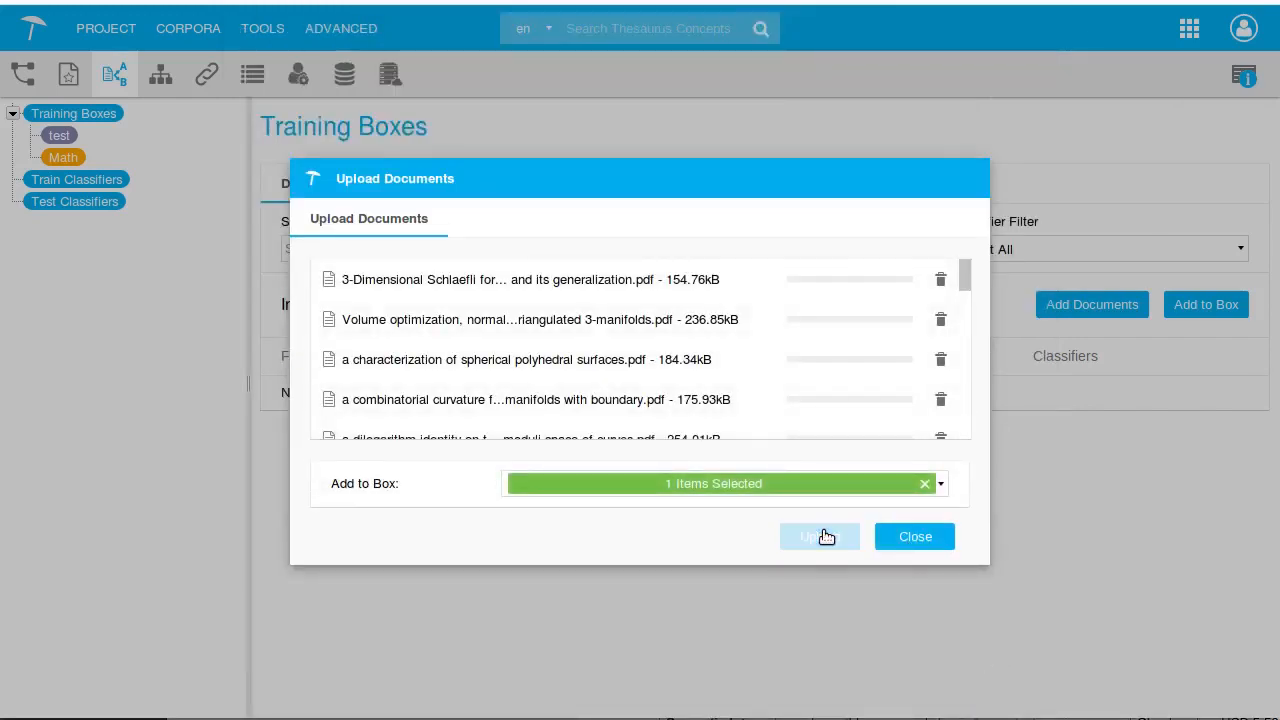
pyautogui.click(918, 450)
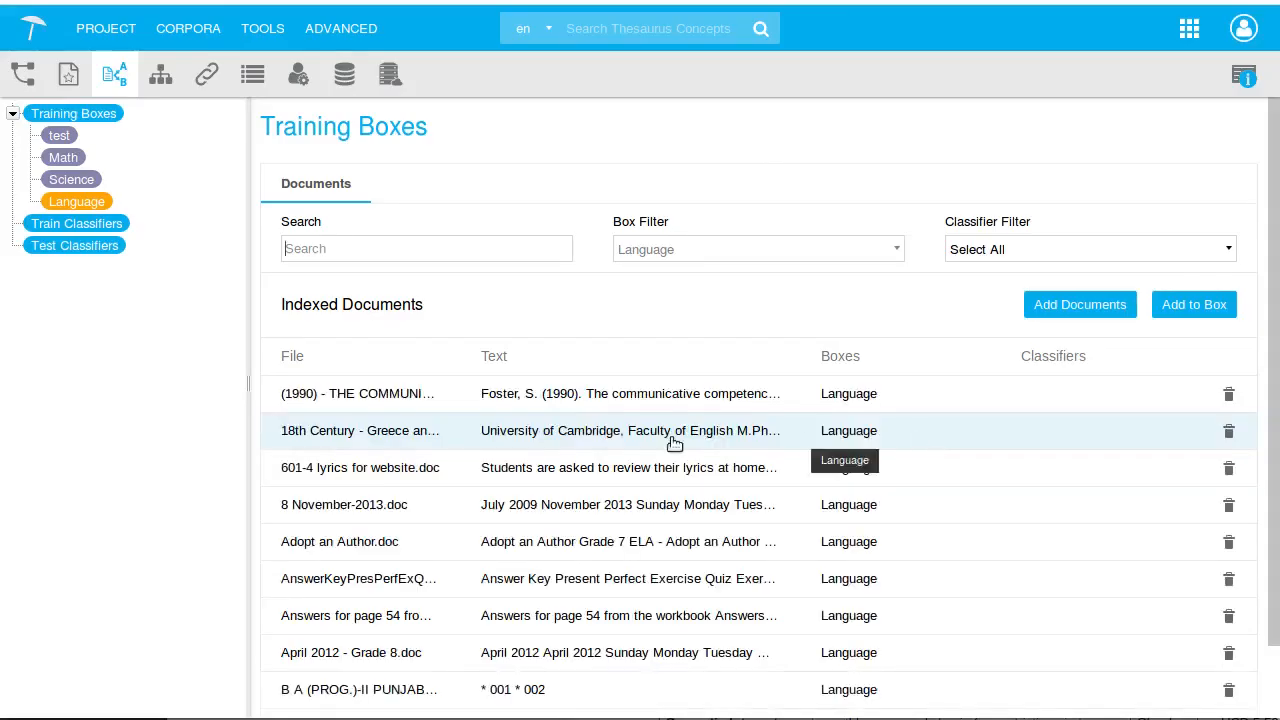
# Inspect the documents in the Science training box
pyautogui.click(71, 181)
pyautogui.click(71, 181)
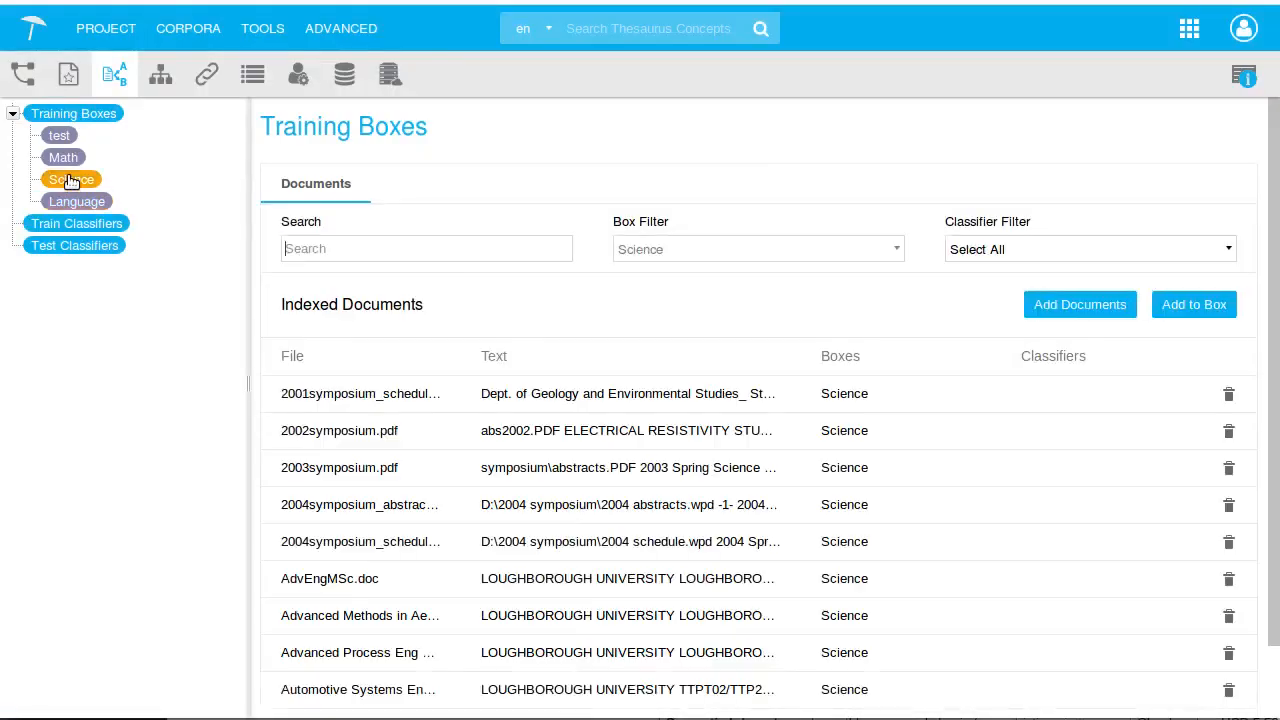
# Create a new document classifier named Concepts-DL-10 in English
pyautogui.click(54, 226)
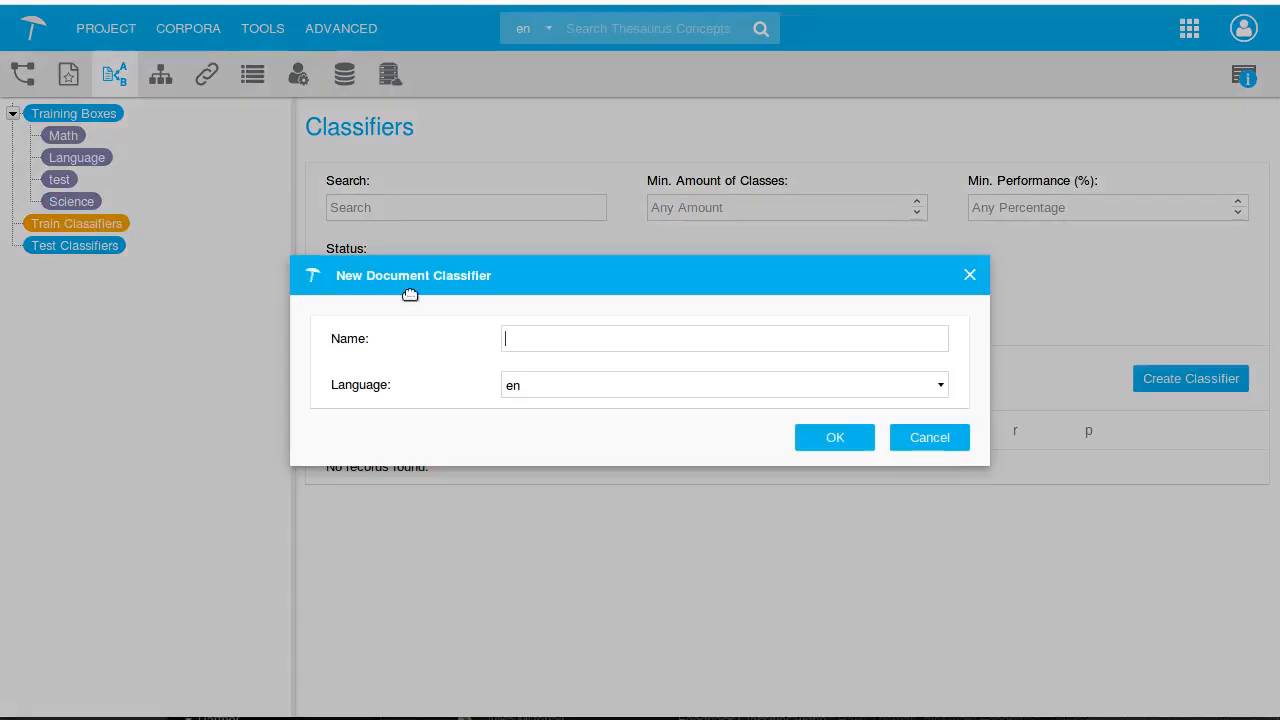
pyautogui.write('Concepts')
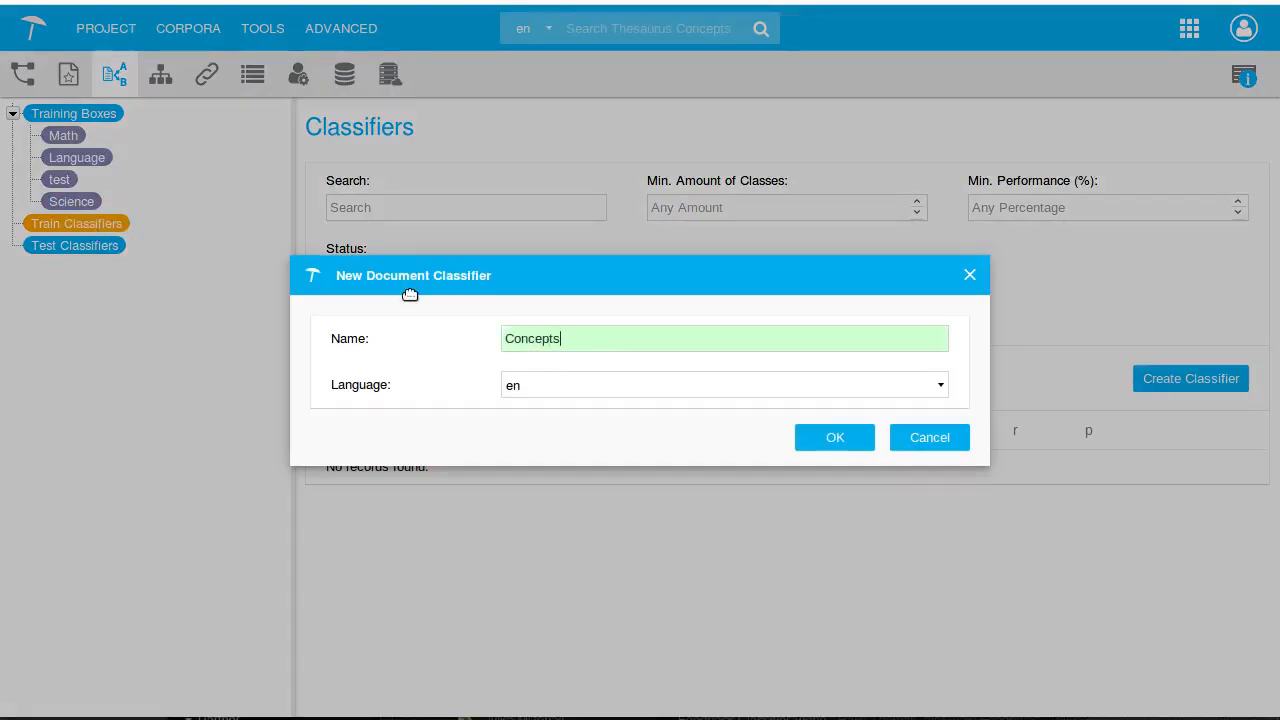
pyautogui.write('-DL-10')
pyautogui.click(810, 440)
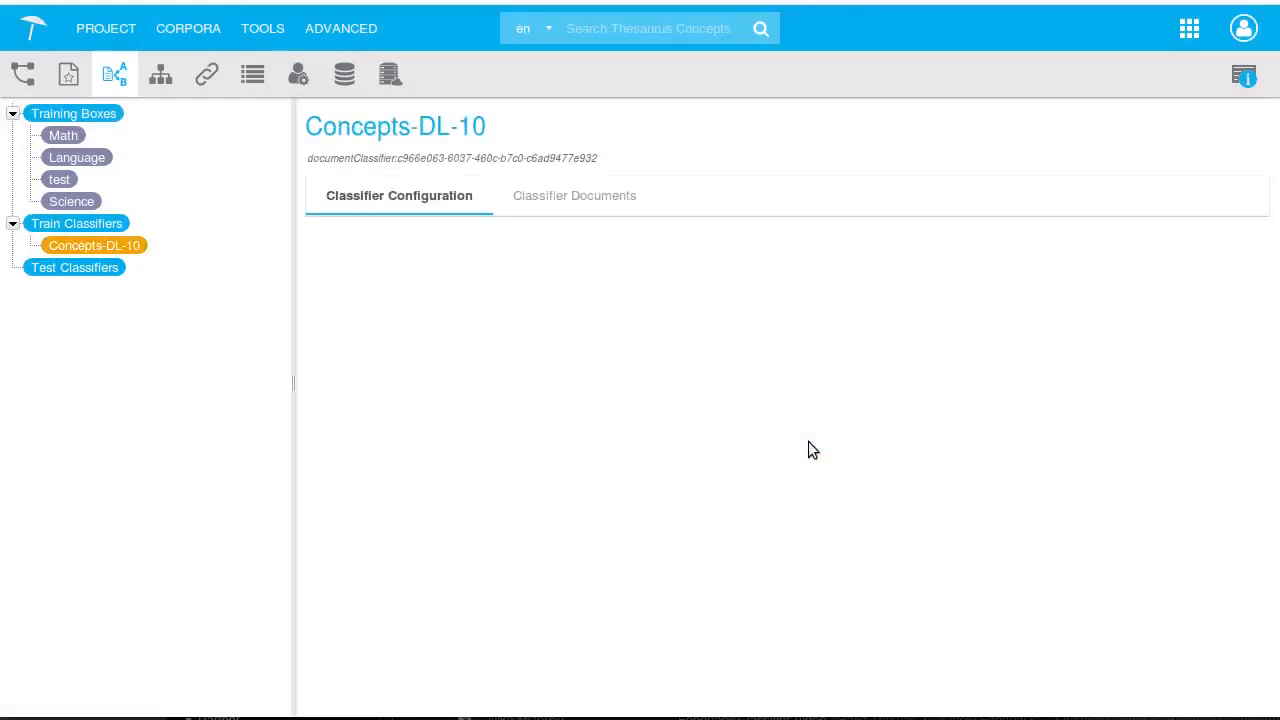
# Set the classifier's starting categories to Math and Science
pyautogui.click(787, 468)
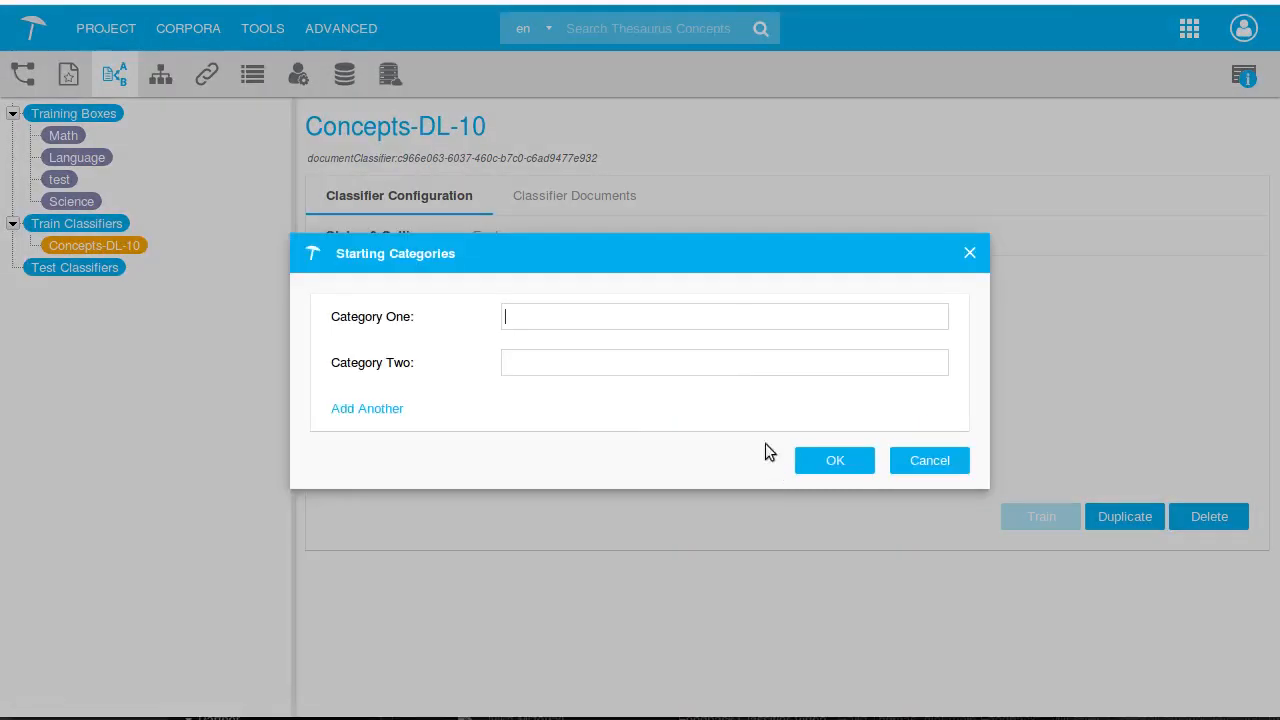
pyautogui.write('Math')
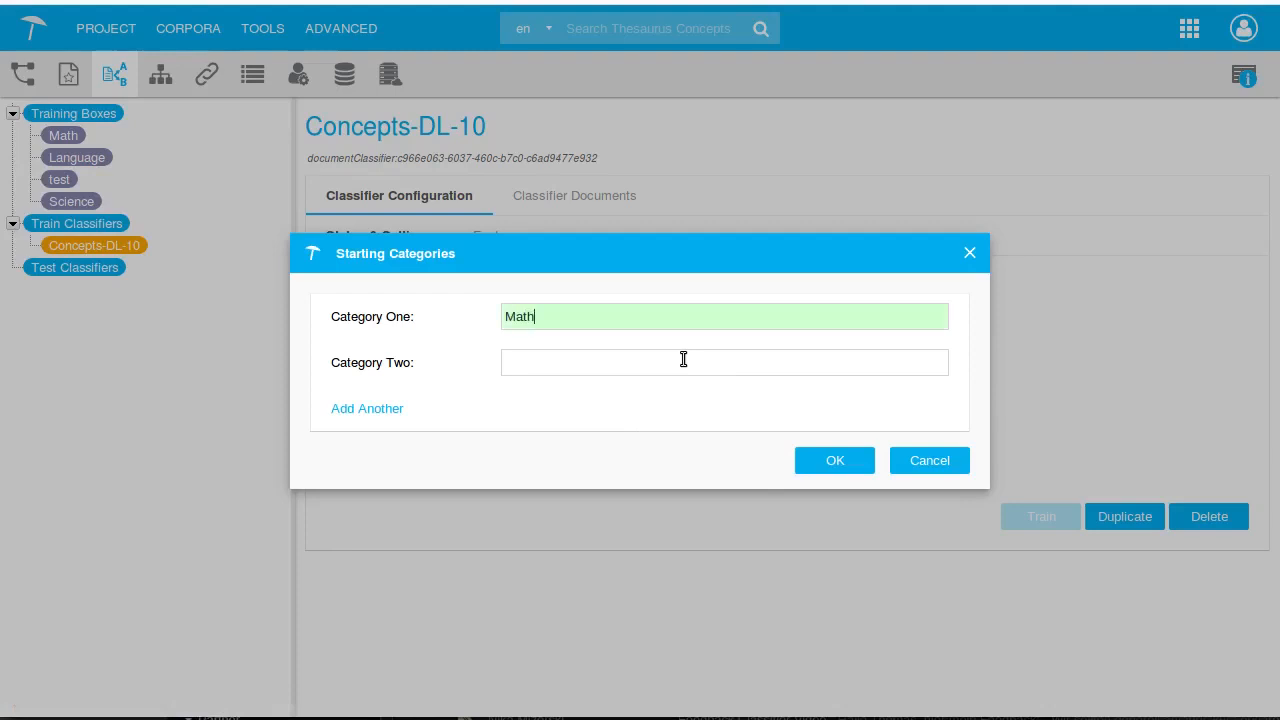
pyautogui.click(683, 359)
pyautogui.write('Science')
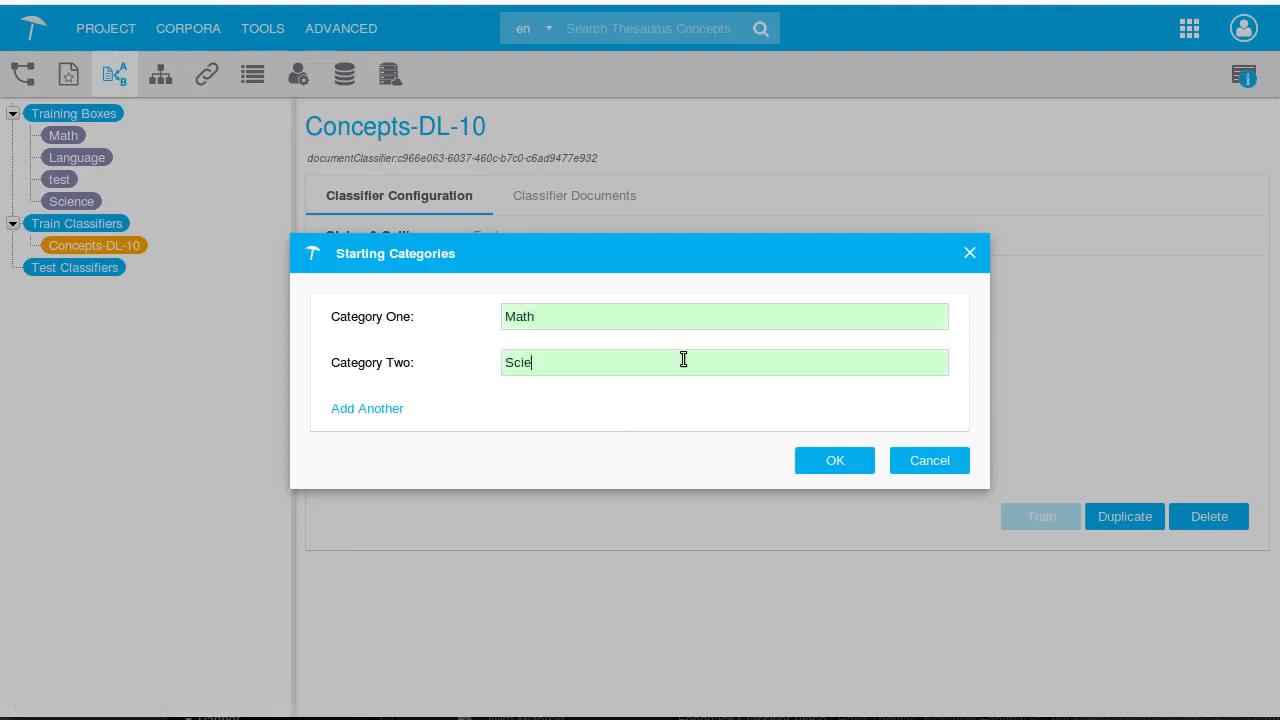
pyautogui.click(853, 461)
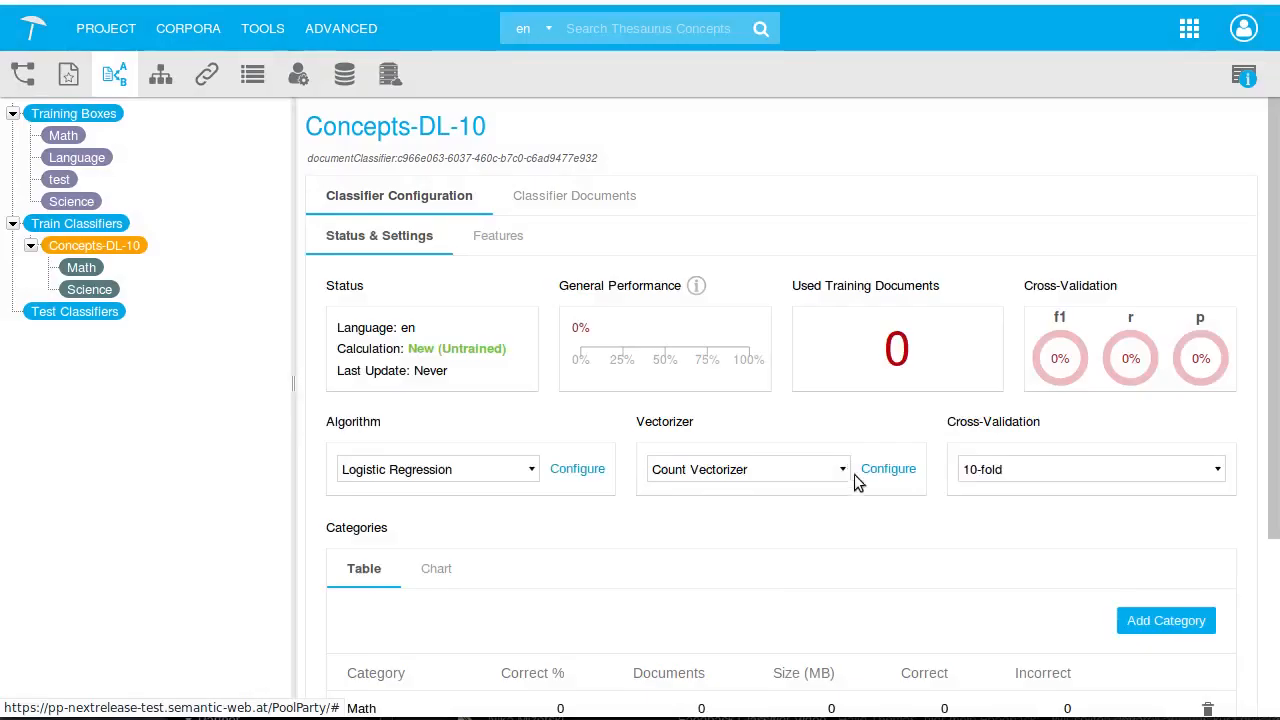
# Add a Language category to the classifier
pyautogui.scroll(-3, 889, 485)
pyautogui.click(1164, 393)
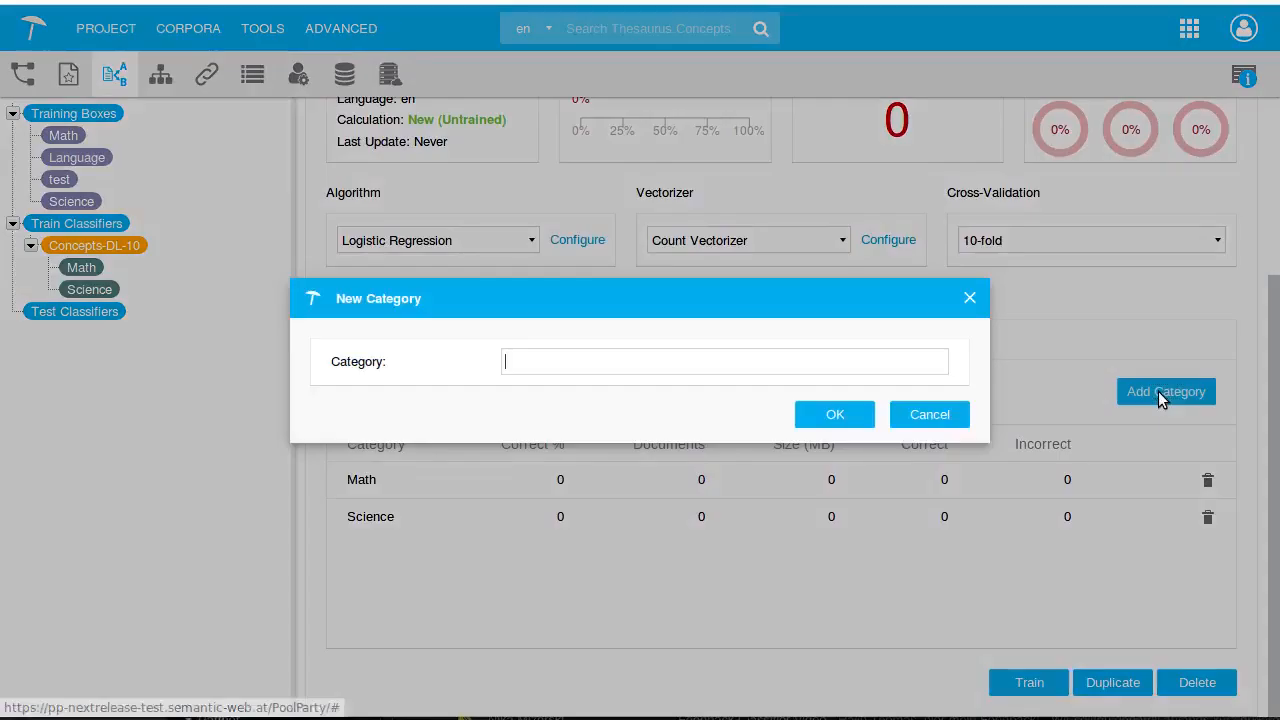
pyautogui.write('Language')
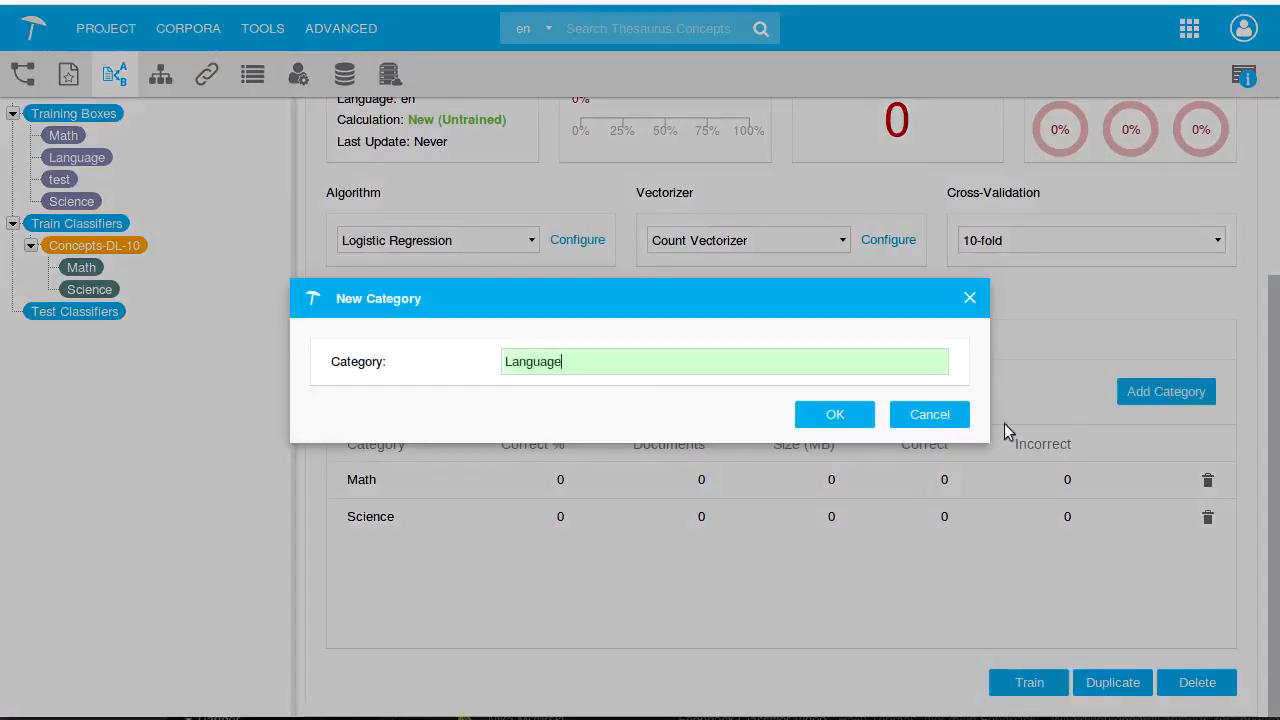
pyautogui.click(840, 418)
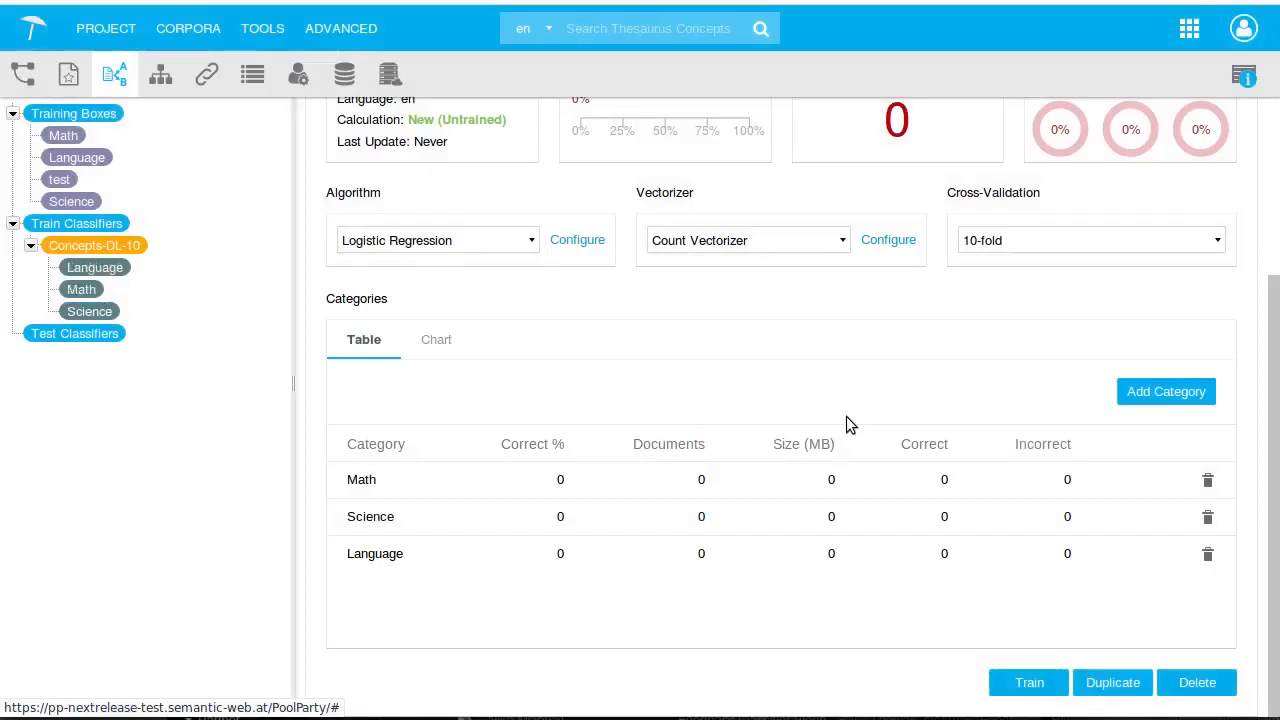
# Set the classifier's algorithm to Deep Learning (MLP)
pyautogui.click(486, 248)
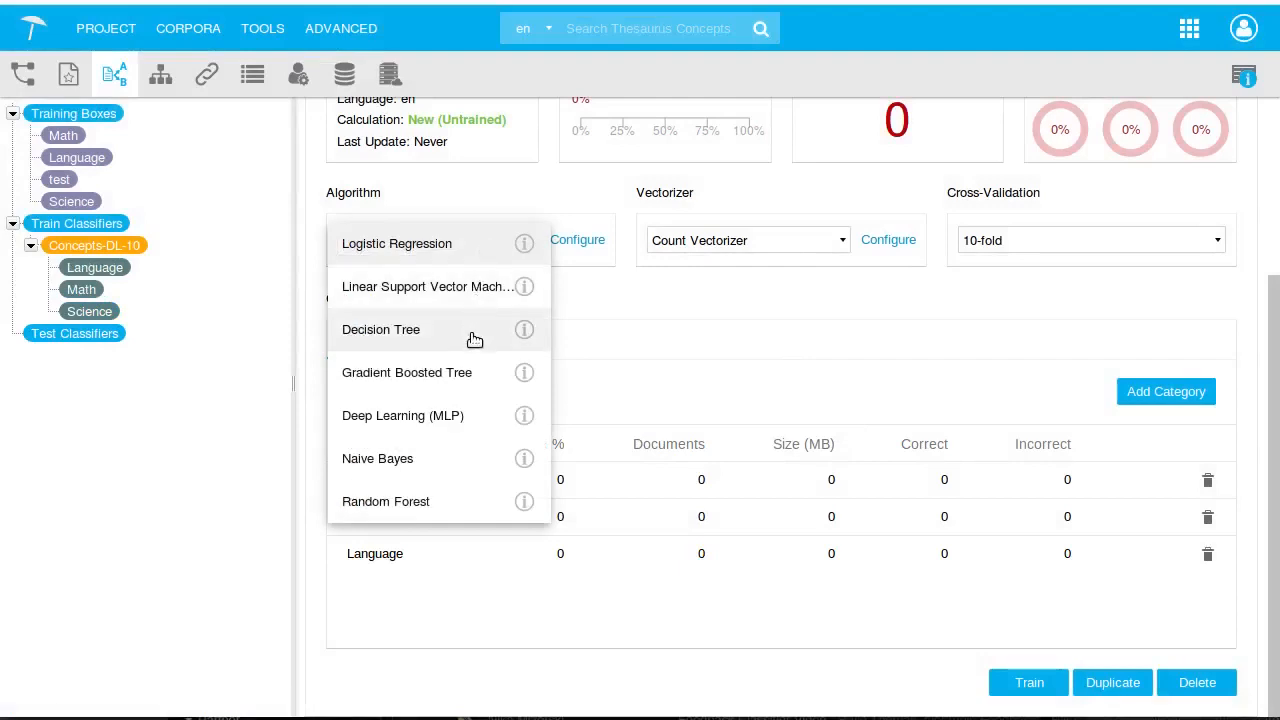
pyautogui.click(466, 415)
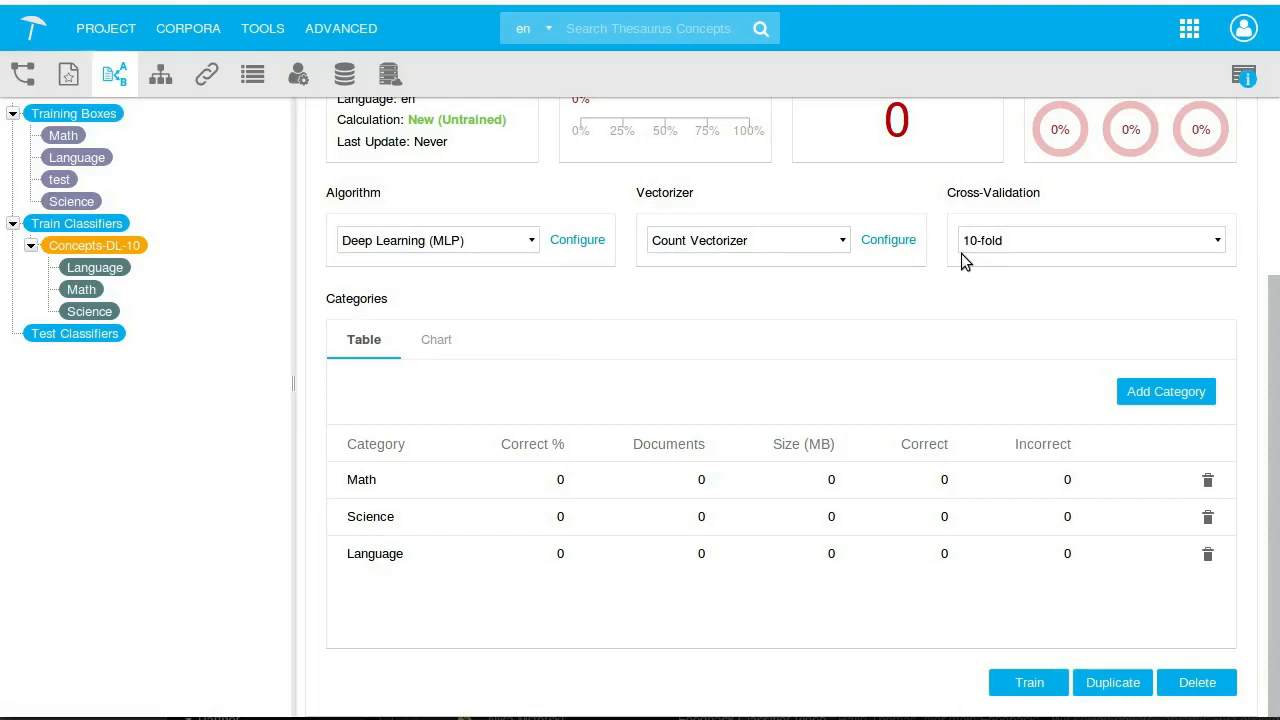
# Import the Math training box into the classifier's documents with Math as the target category
pyautogui.scroll(5, 788, 342)
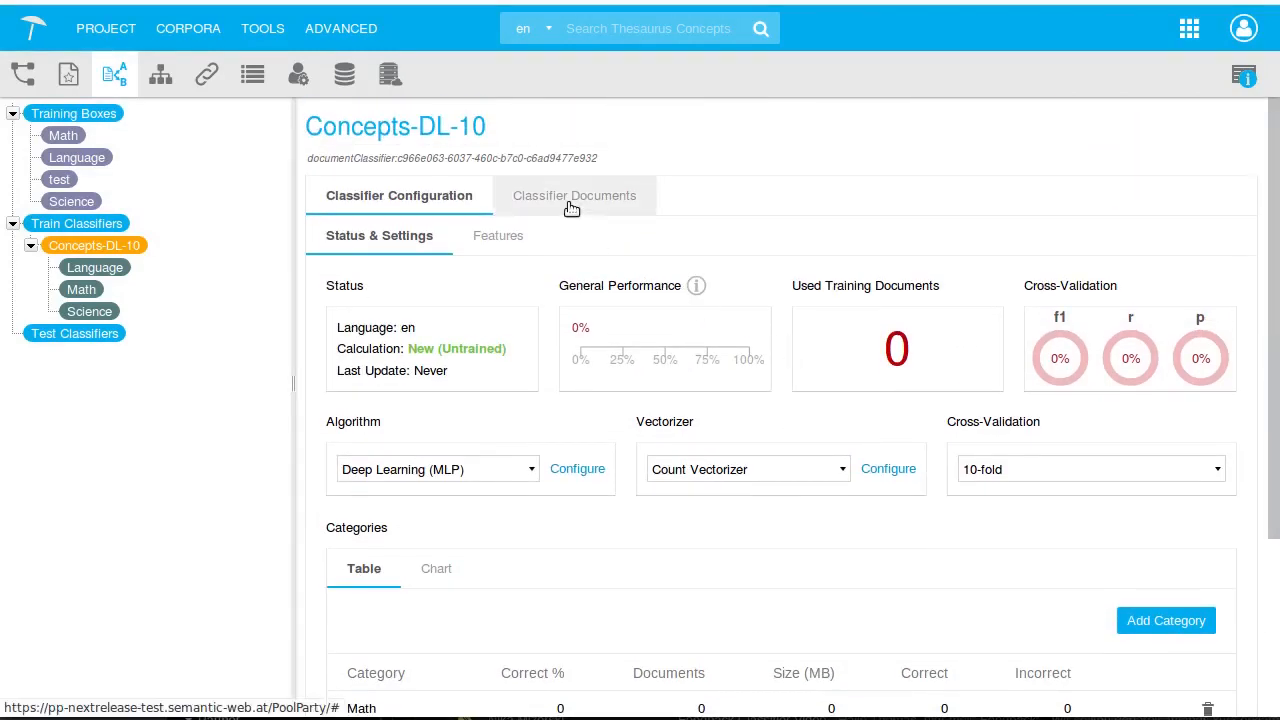
pyautogui.click(571, 201)
pyautogui.click(1171, 326)
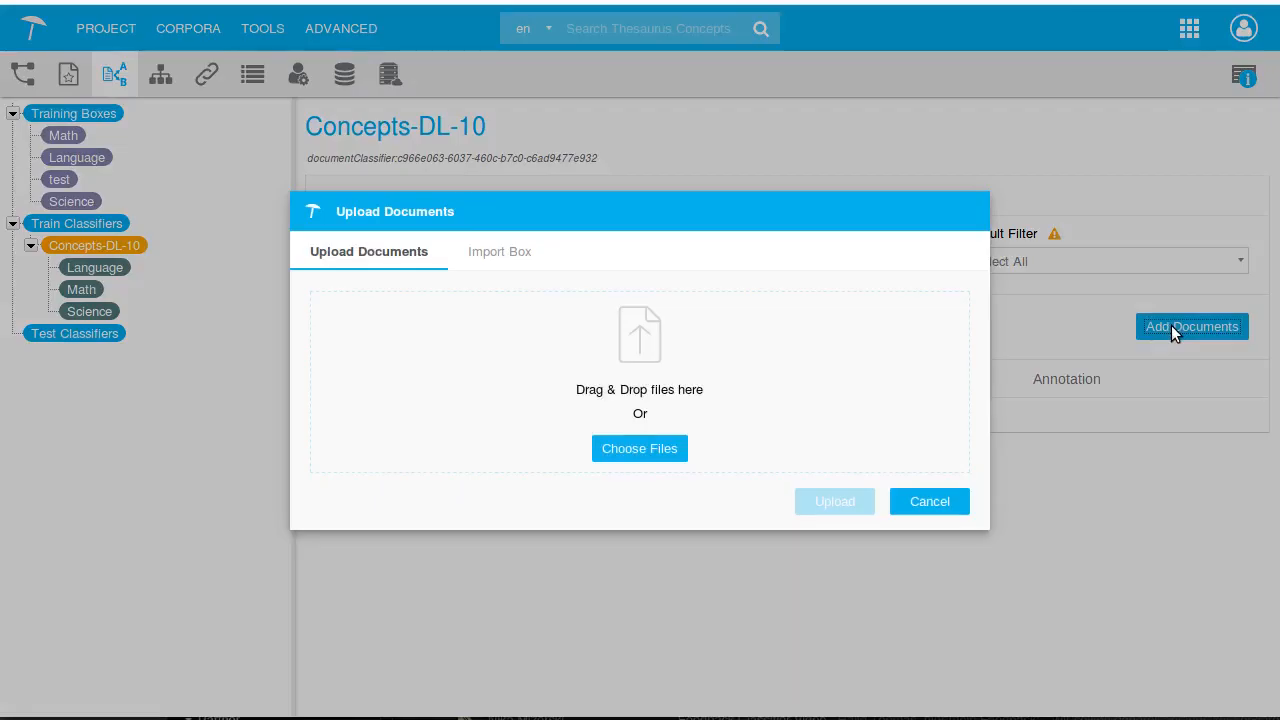
pyautogui.click(520, 252)
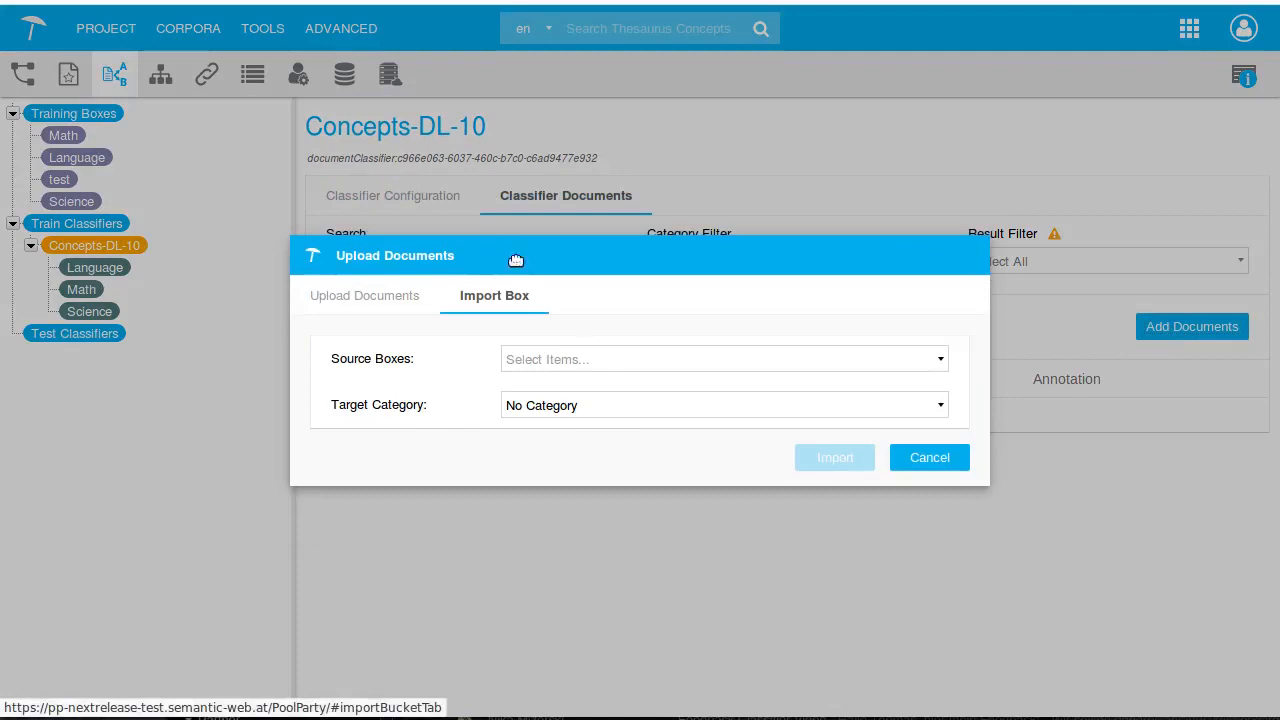
pyautogui.click(591, 366)
pyautogui.click(545, 399)
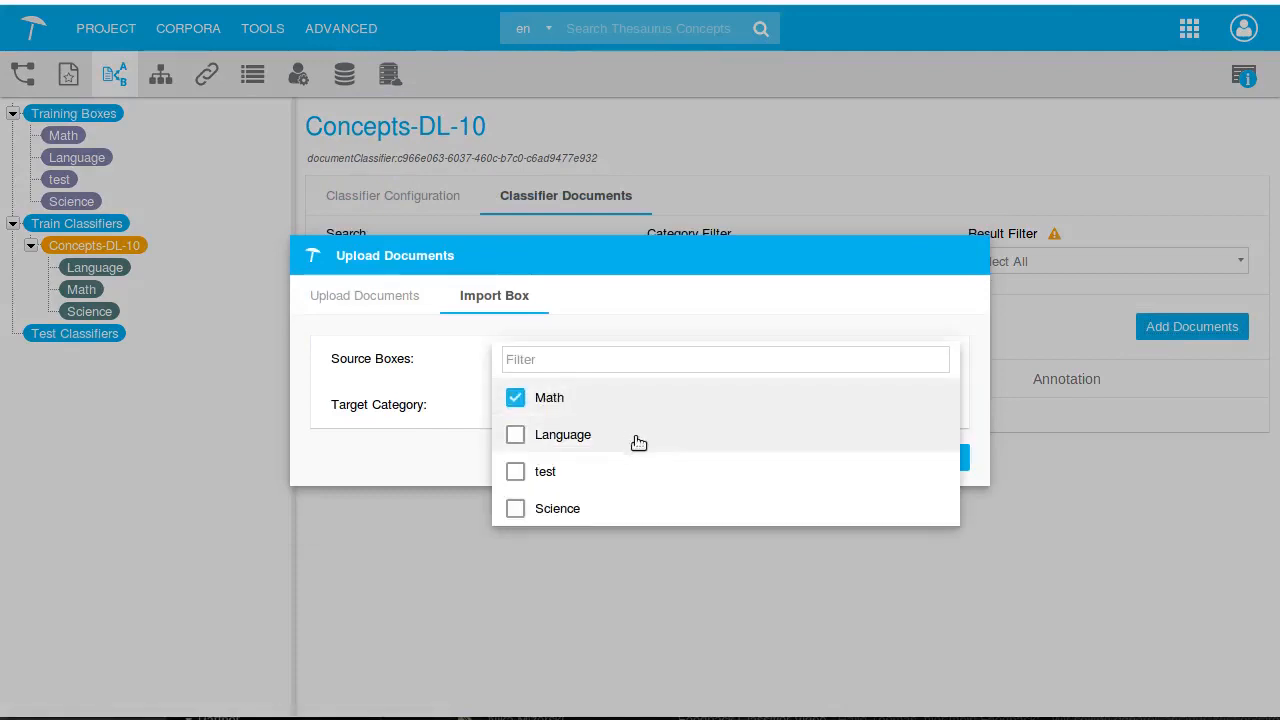
pyautogui.click(453, 397)
pyautogui.click(551, 414)
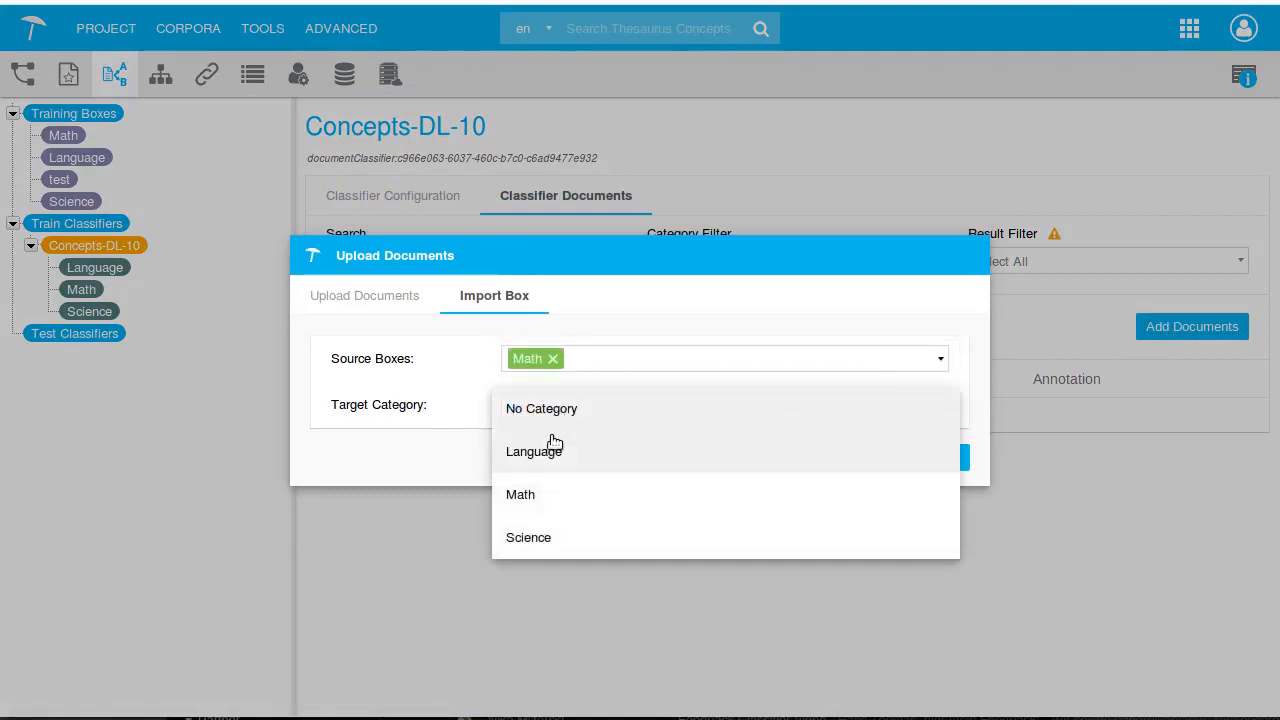
pyautogui.click(546, 508)
pyautogui.click(829, 462)
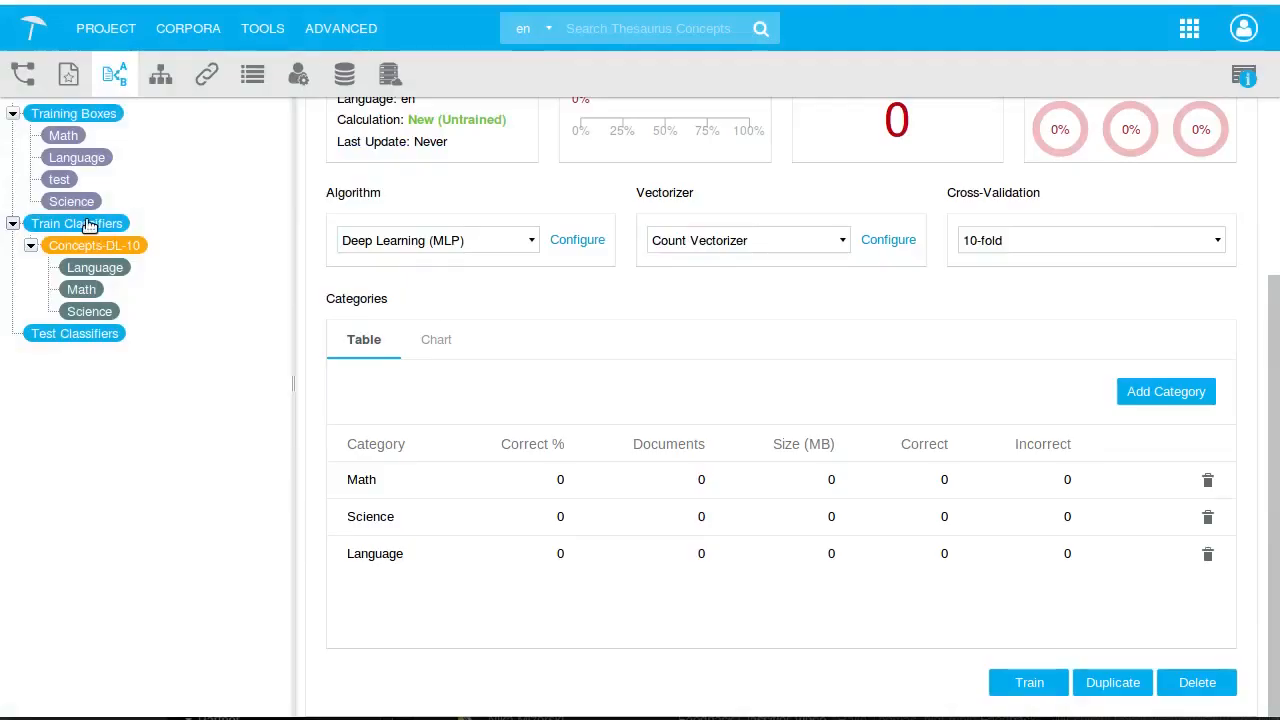
# Create a new document classifier named Terms-SVM-5 under Train Classifiers
pyautogui.click(89, 224)
pyautogui.click(1190, 379)
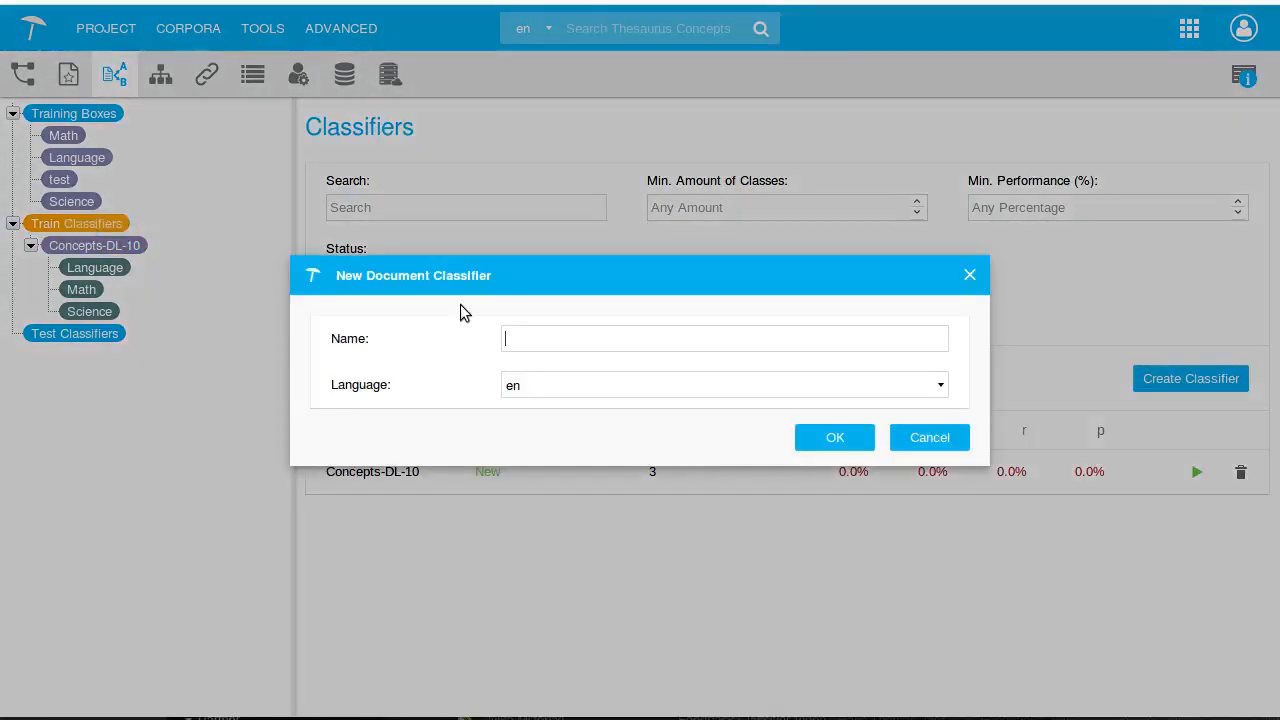
pyautogui.write('Ter')
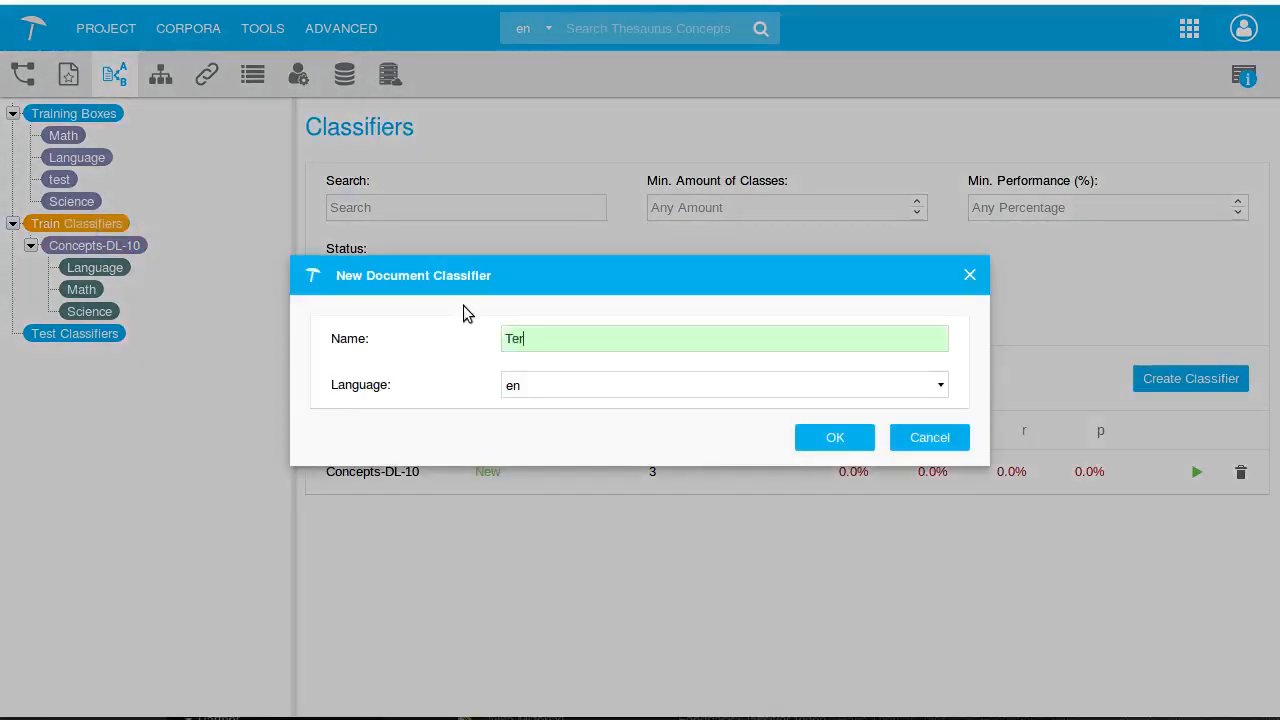
pyautogui.write('ms-SVM-5')
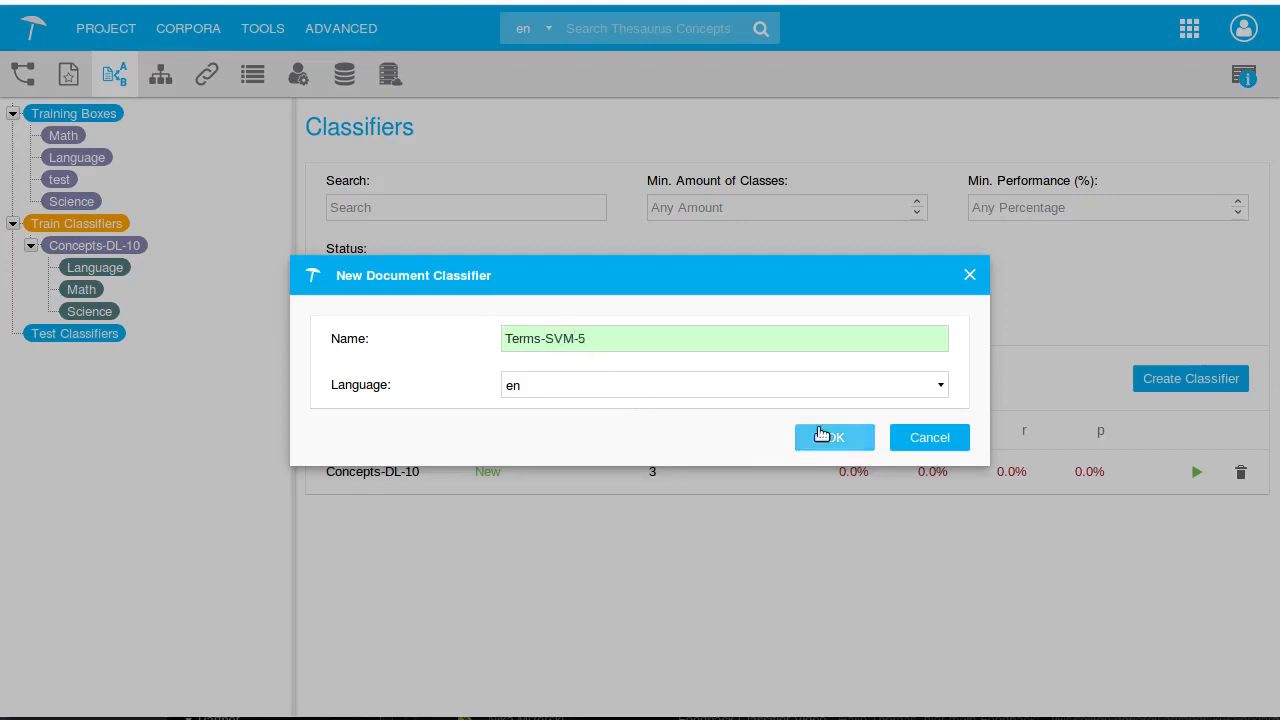
pyautogui.click(851, 443)
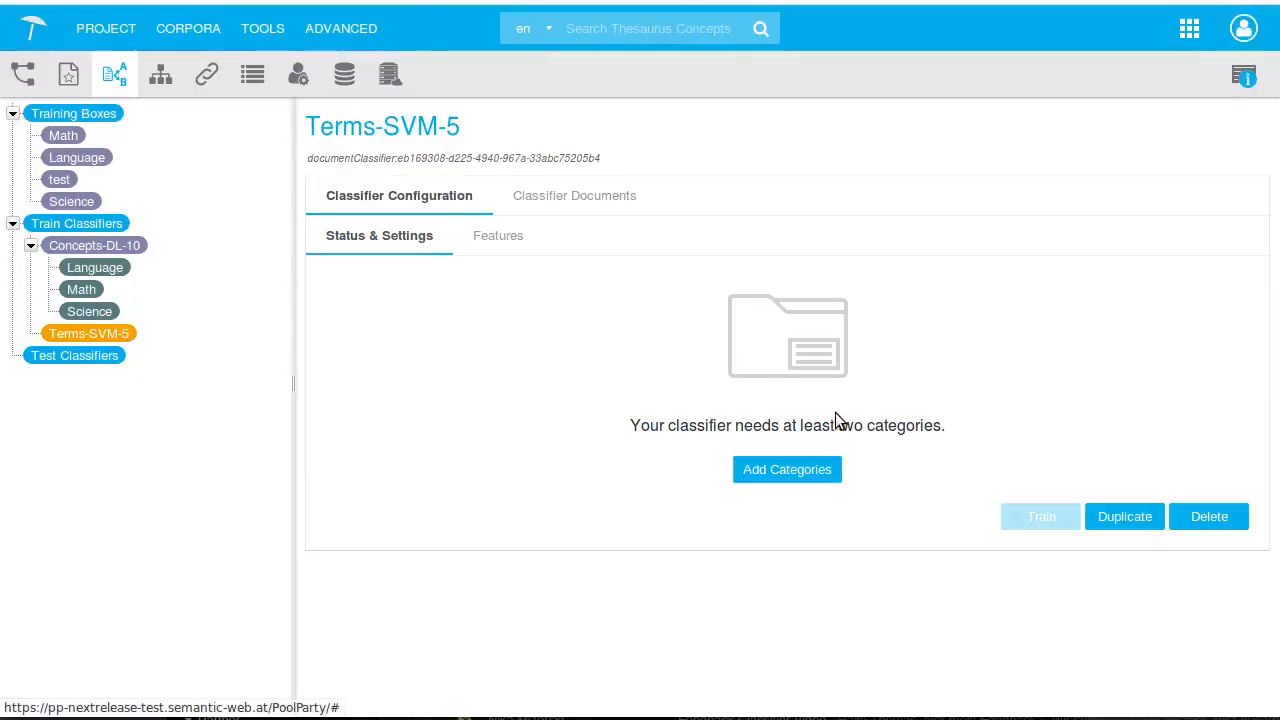
# Set the classifier's starting categories to Math and Science
pyautogui.click(817, 451)
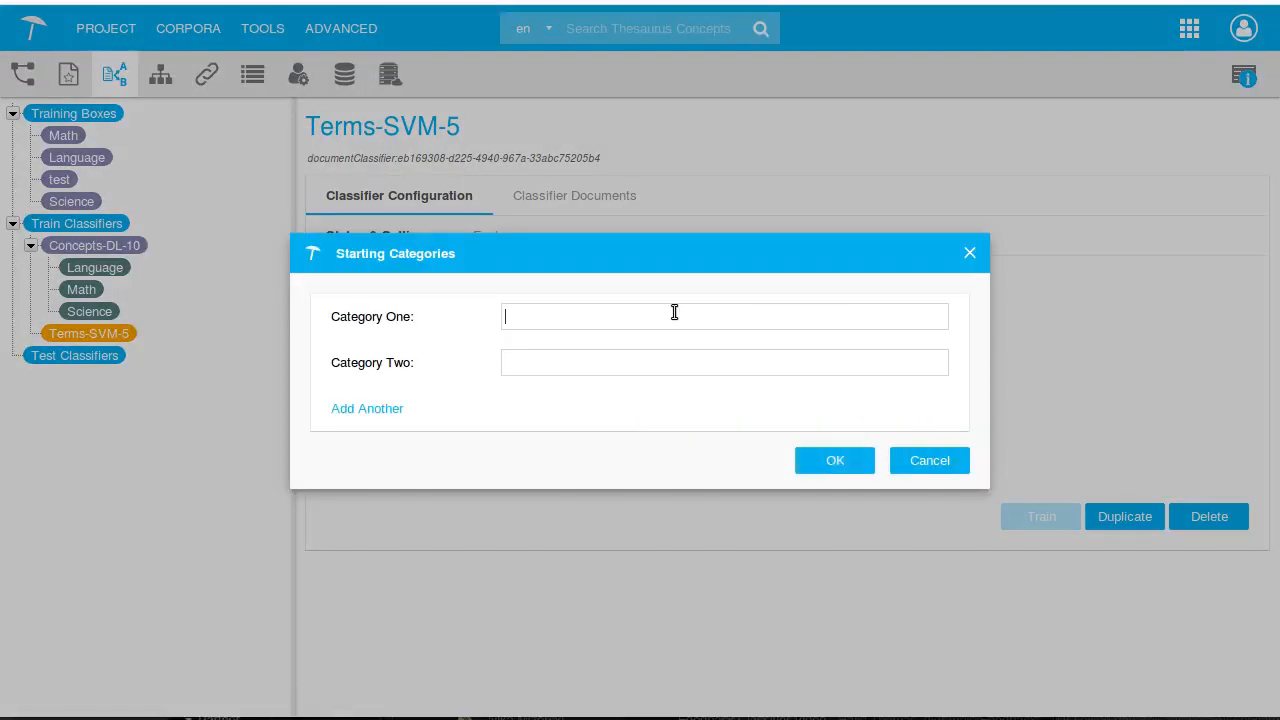
pyautogui.write('Math')
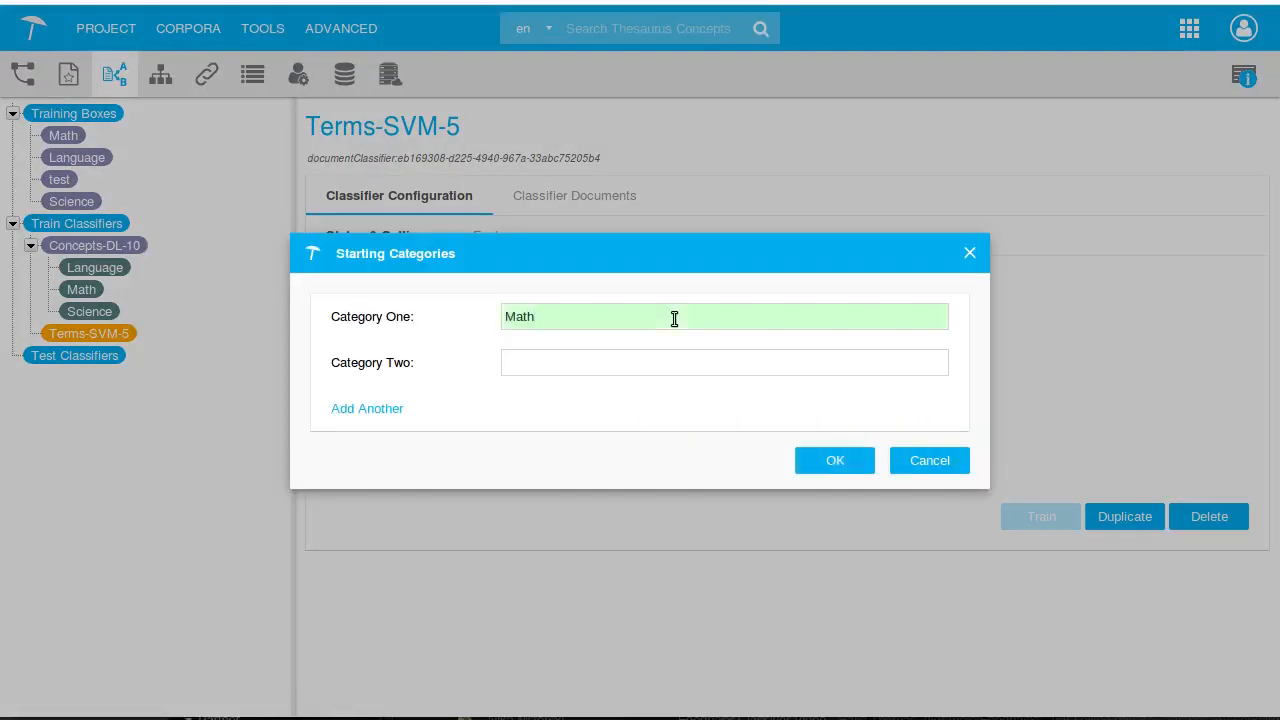
pyautogui.write('Science')
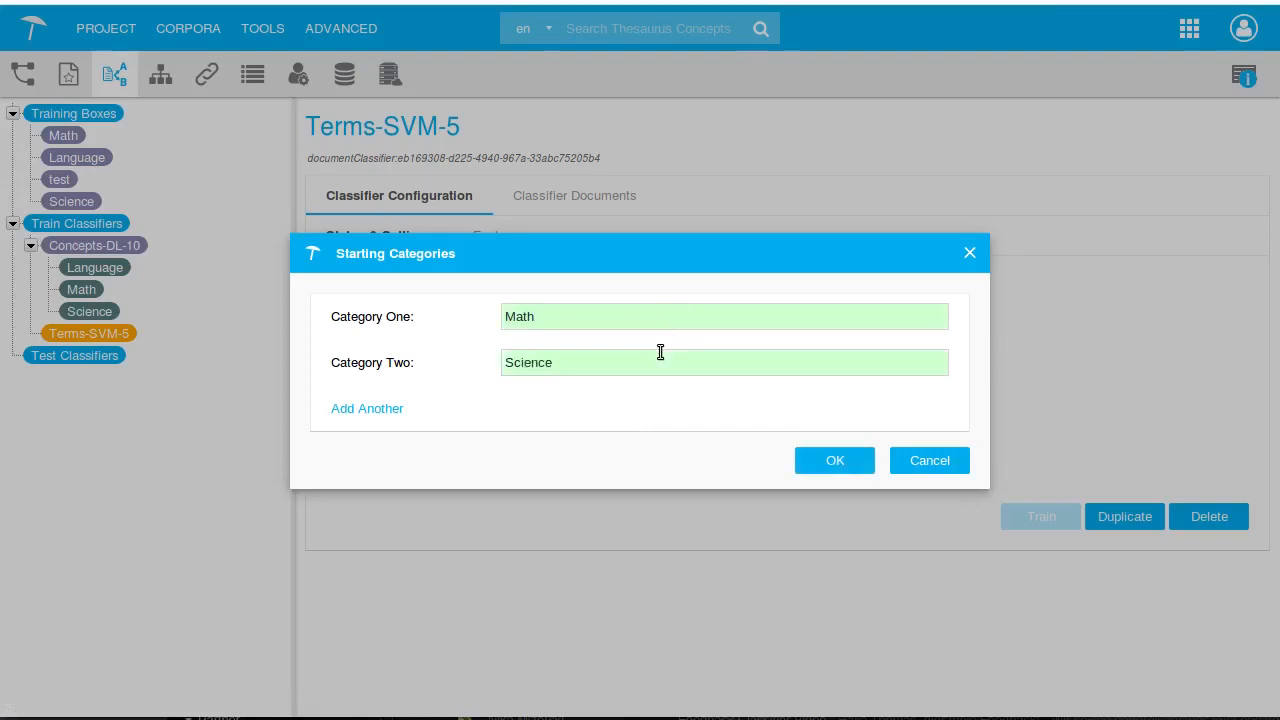
pyautogui.click(836, 461)
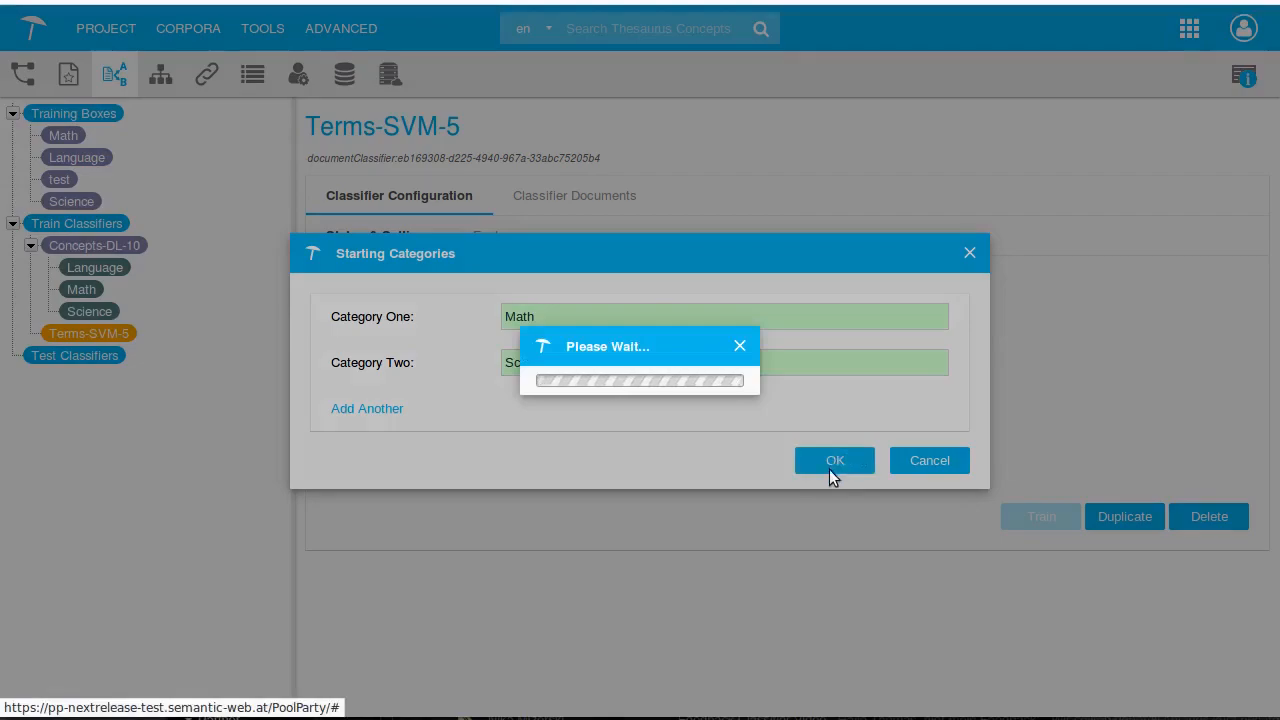
# Add a Language category to the Terms-SVM-5 classifier
pyautogui.scroll(-3, 843, 498)
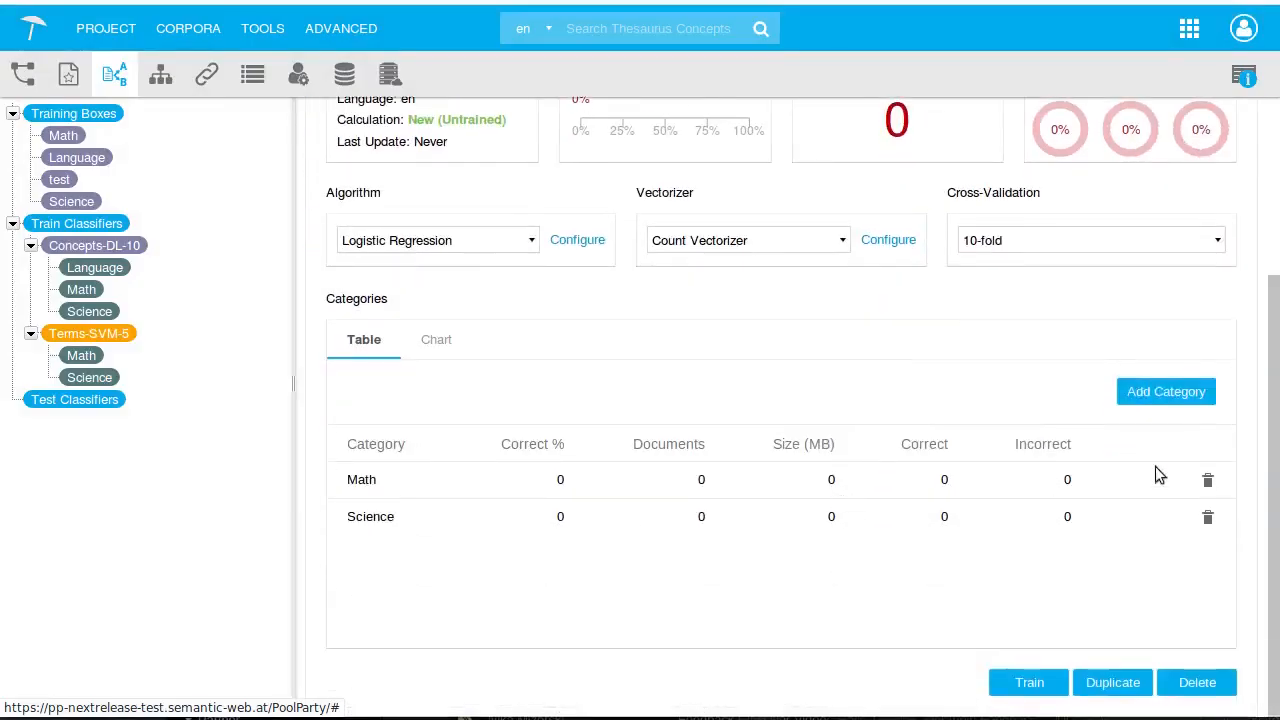
pyautogui.click(1122, 394)
pyautogui.write('Lan')
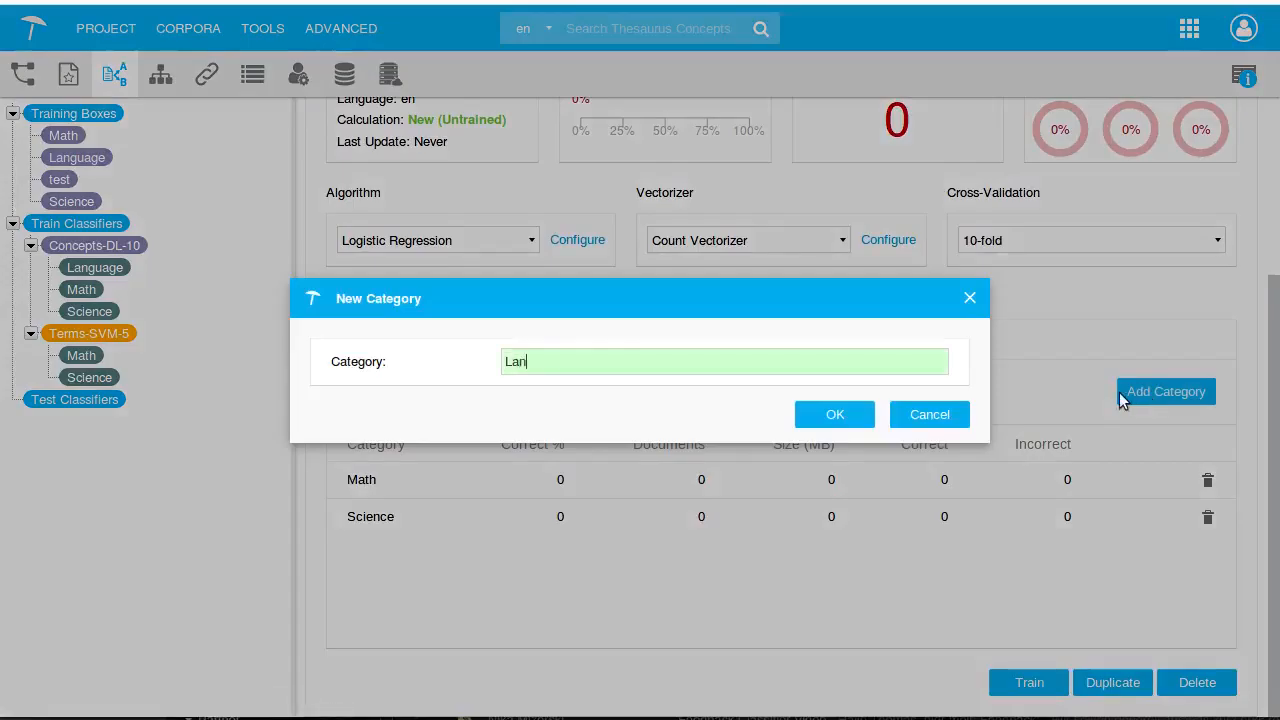
pyautogui.write('guage')
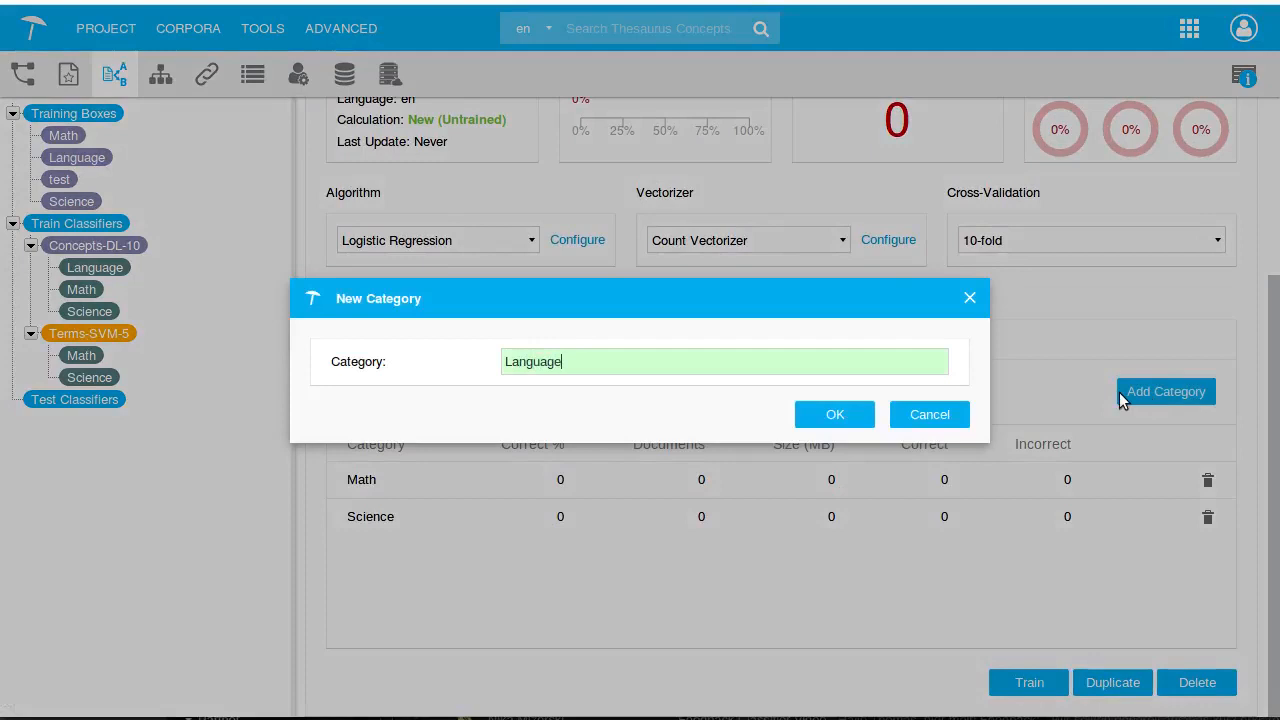
pyautogui.click(848, 418)
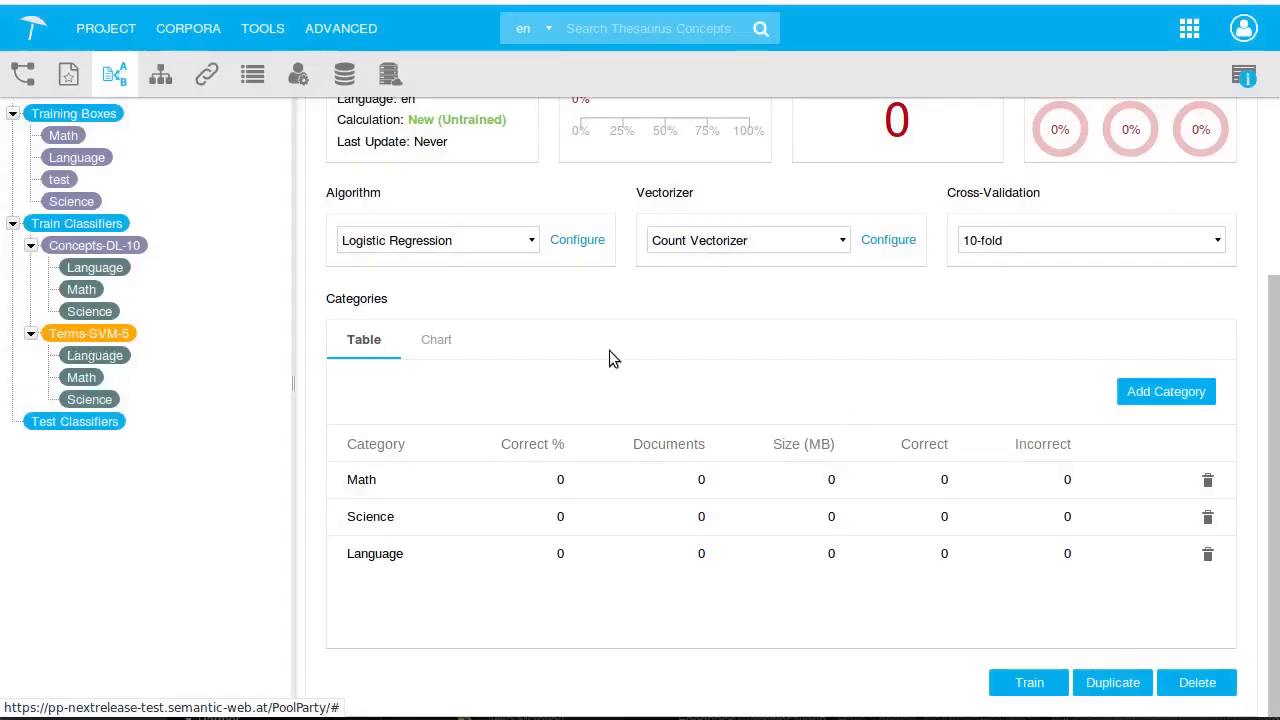
# Set the classifier's algorithm to Linear Support Vector Machine and its cross-validation to 5-fold
pyautogui.click(484, 246)
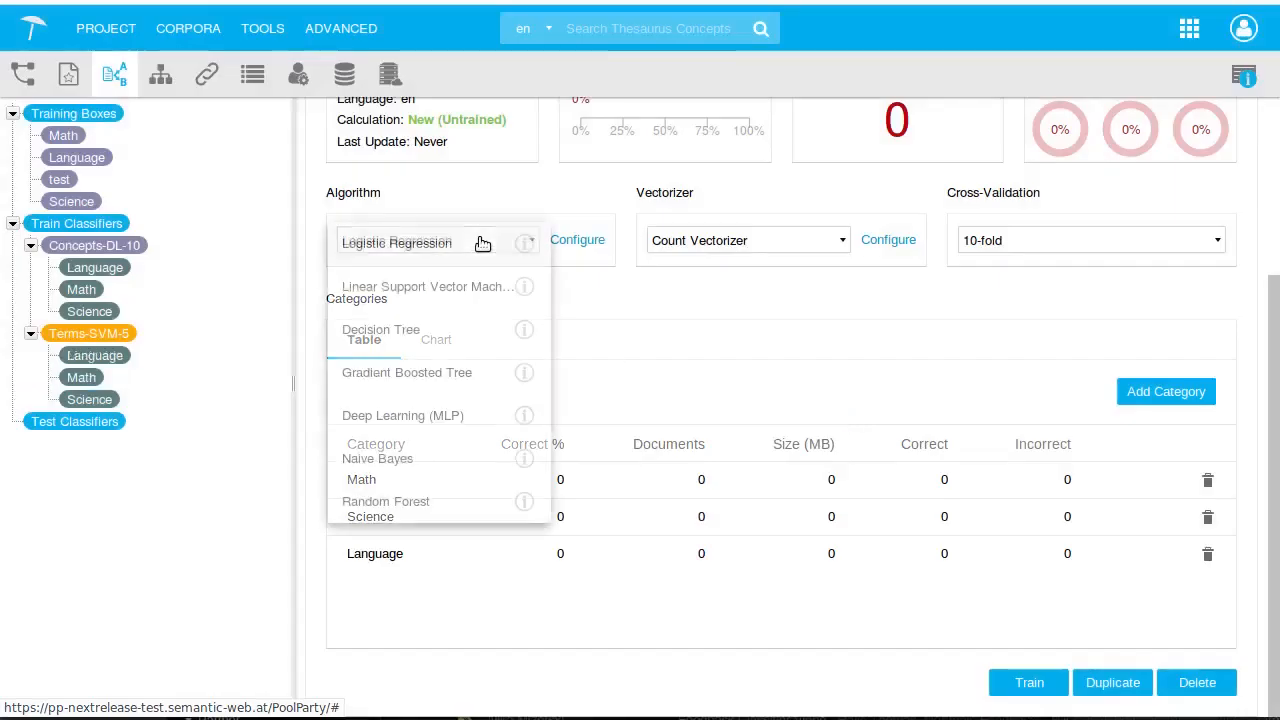
pyautogui.click(465, 290)
pyautogui.click(986, 242)
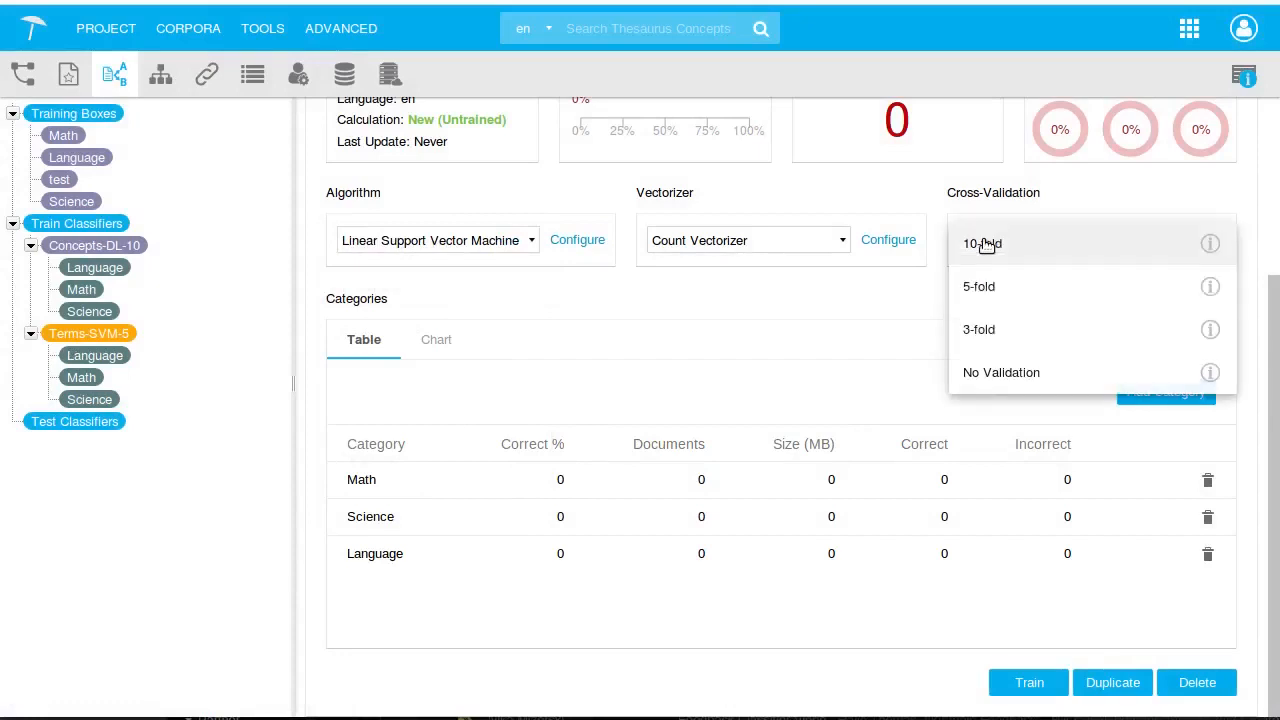
pyautogui.click(986, 287)
pyautogui.scroll(2, 1005, 340)
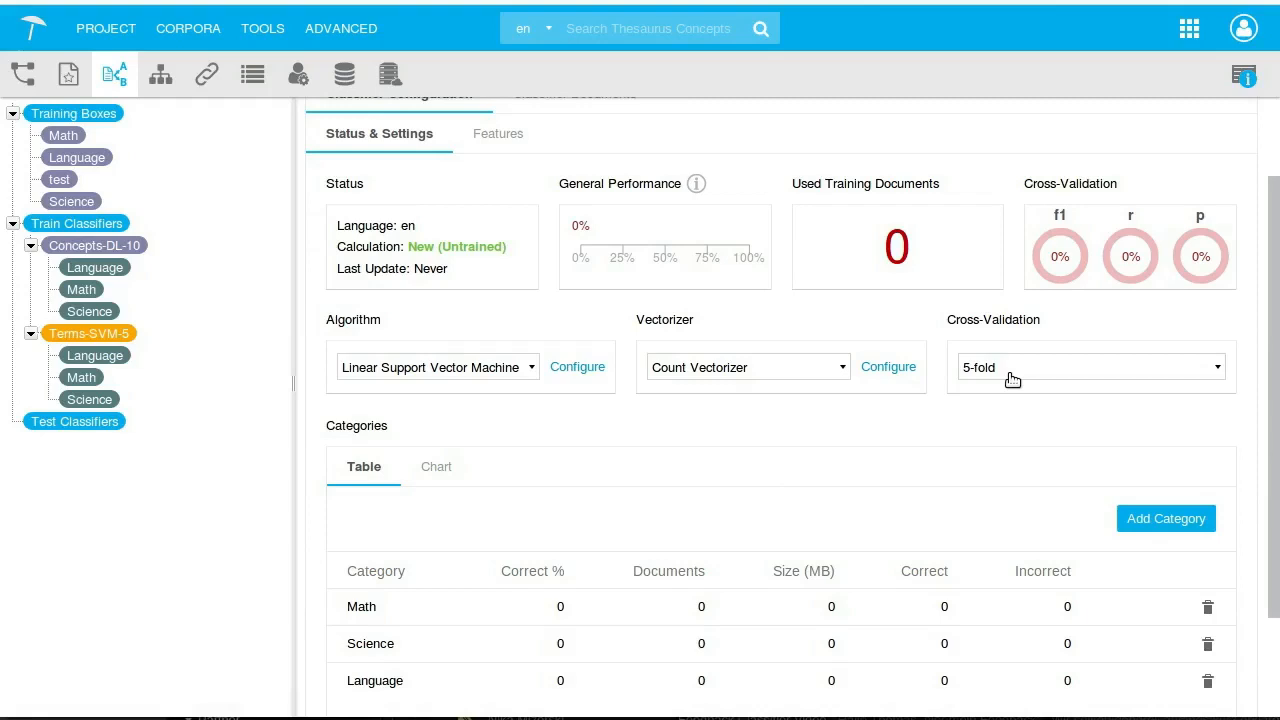
# Review the classifier's Features and Classifier Documents tabs
pyautogui.click(498, 133)
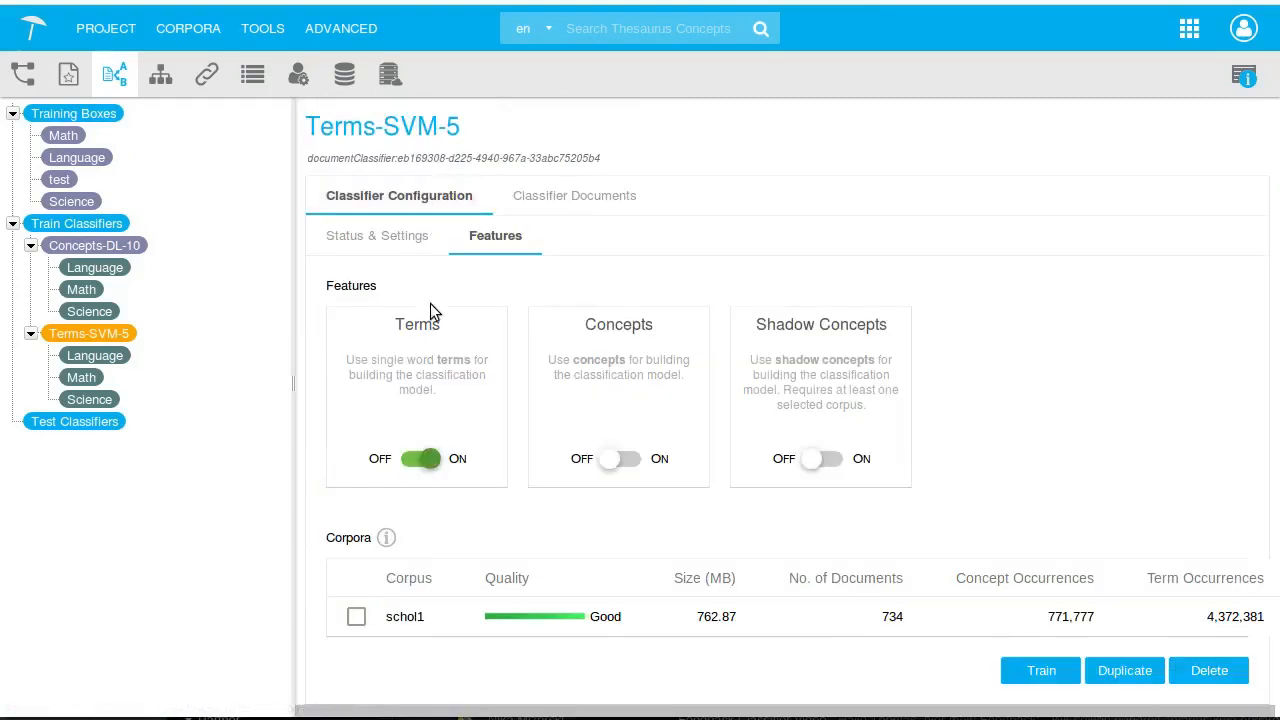
pyautogui.click(381, 242)
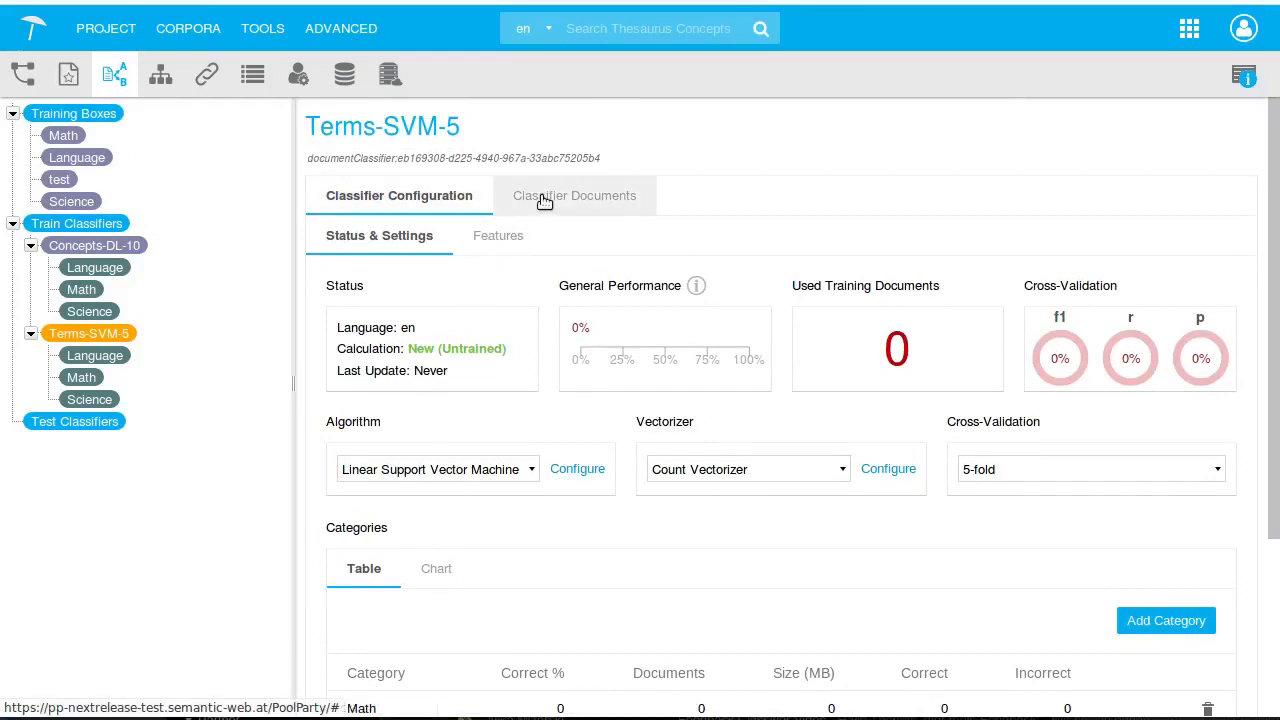
pyautogui.click(543, 200)
pyautogui.click(417, 197)
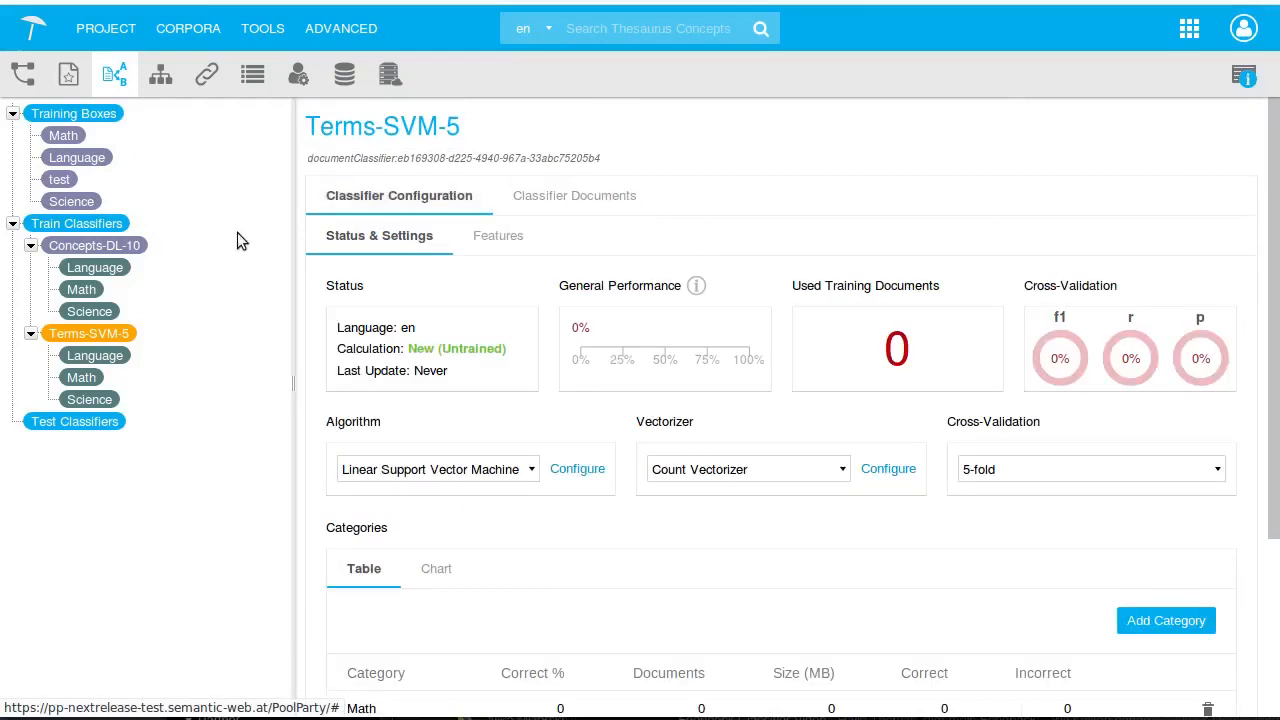
# Turn on the Concepts and Shadow Concepts features for Concepts-DL-10 and select the schol1 corpus
pyautogui.click(120, 247)
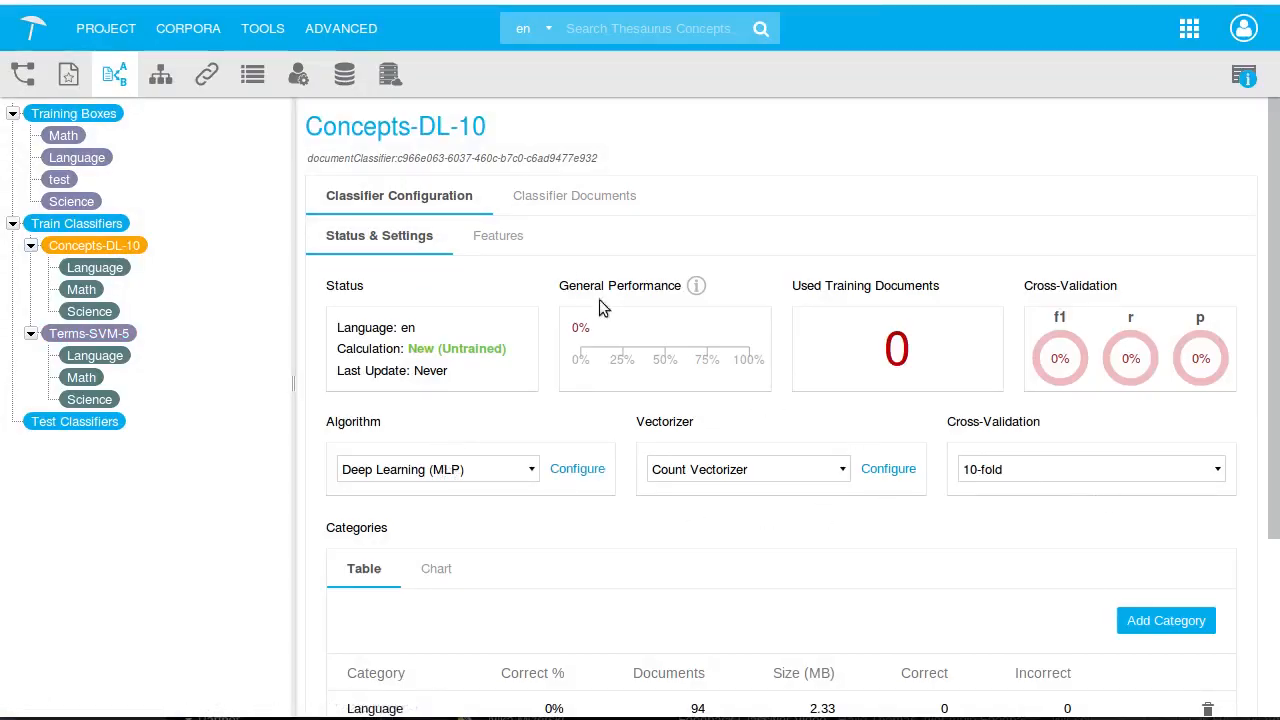
pyautogui.click(516, 242)
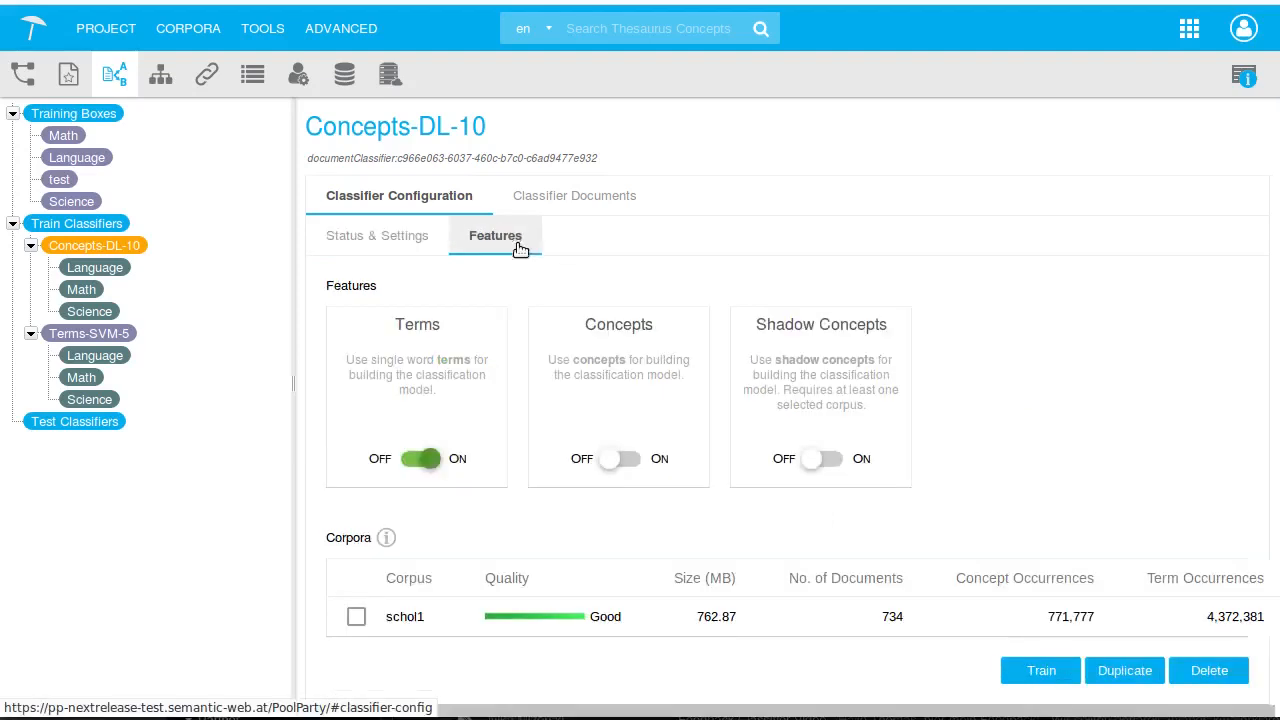
pyautogui.click(610, 458)
pyautogui.click(813, 468)
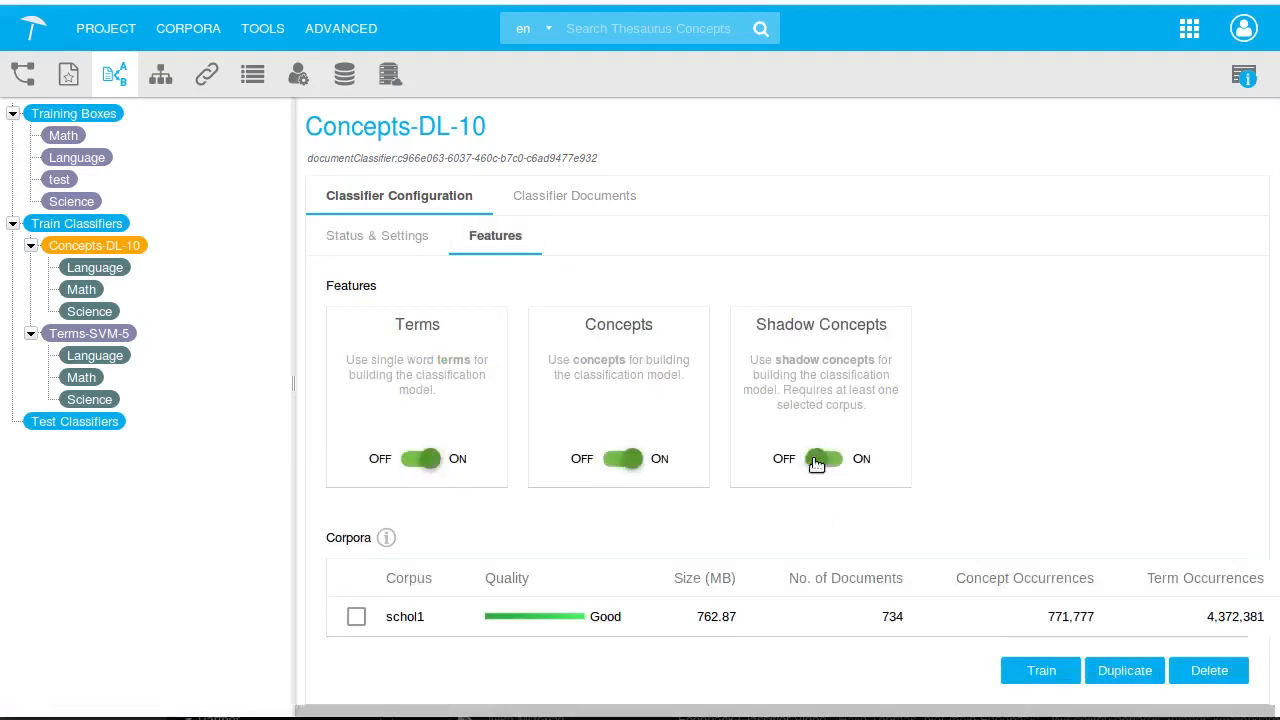
pyautogui.click(357, 617)
# Train the Concepts-DL-10 classifier and review its category results
pyautogui.click(1042, 672)
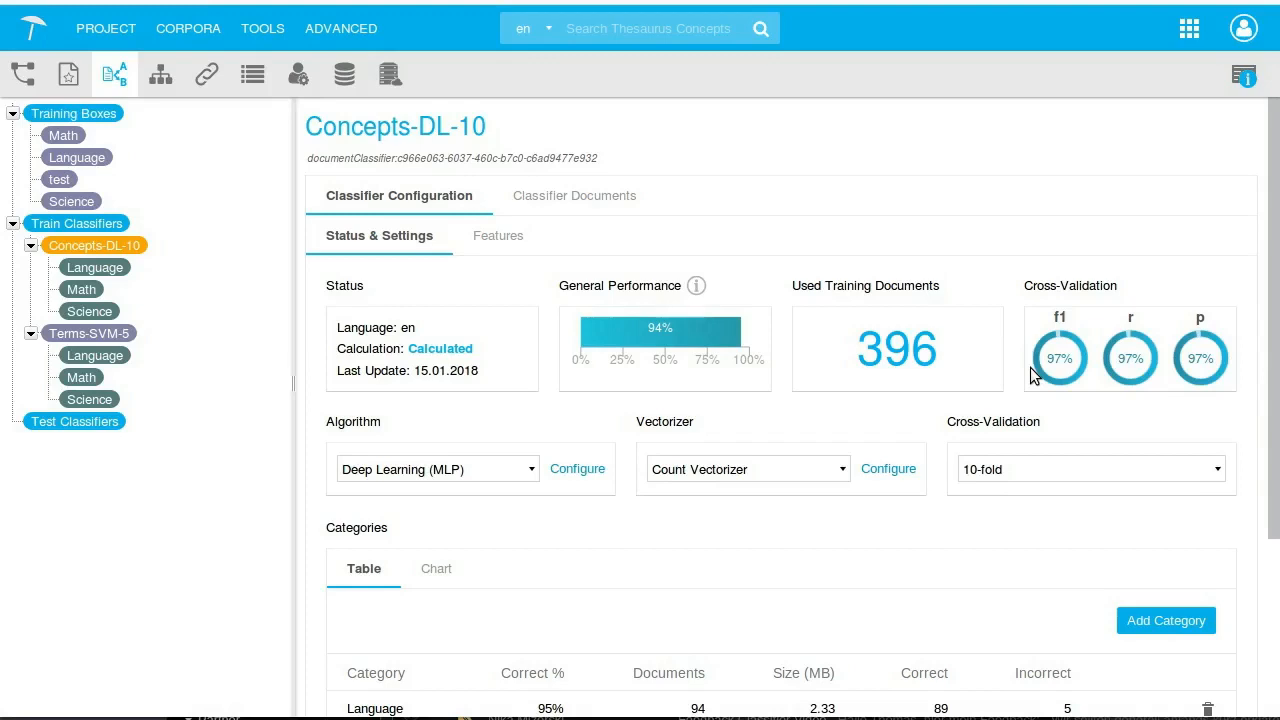
pyautogui.scroll(-3, 674, 411)
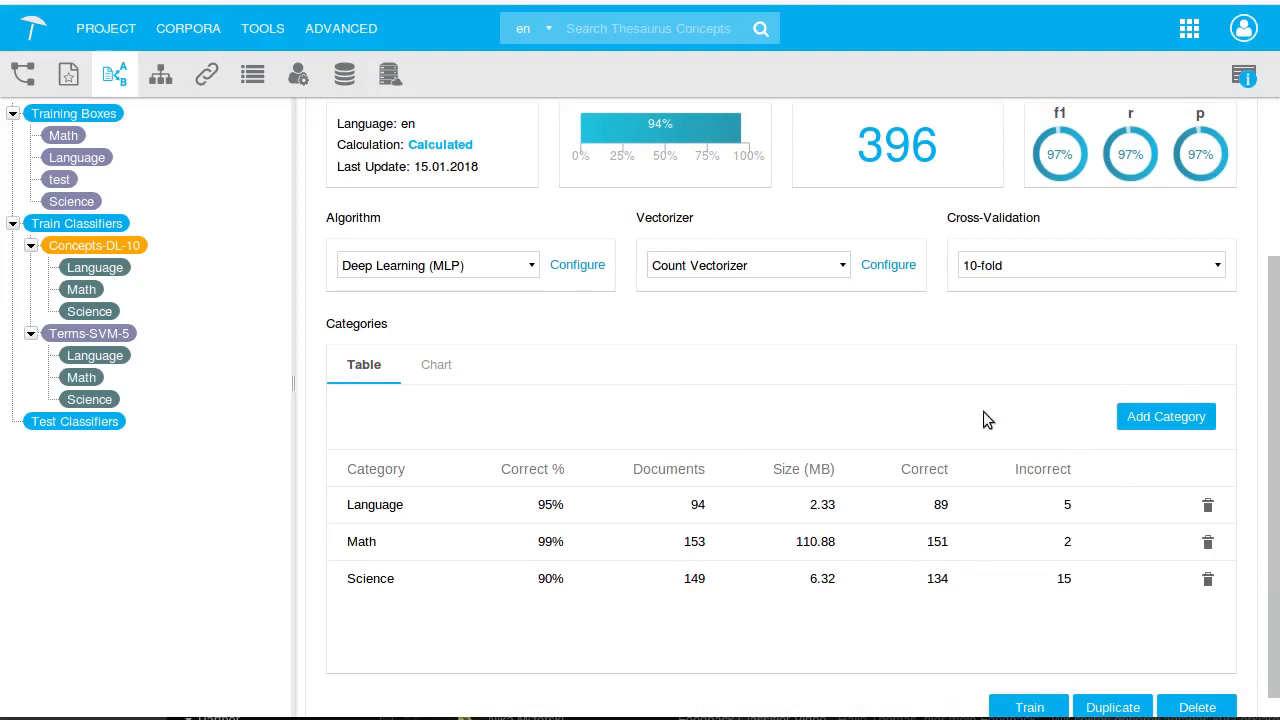
pyautogui.scroll(3, 983, 420)
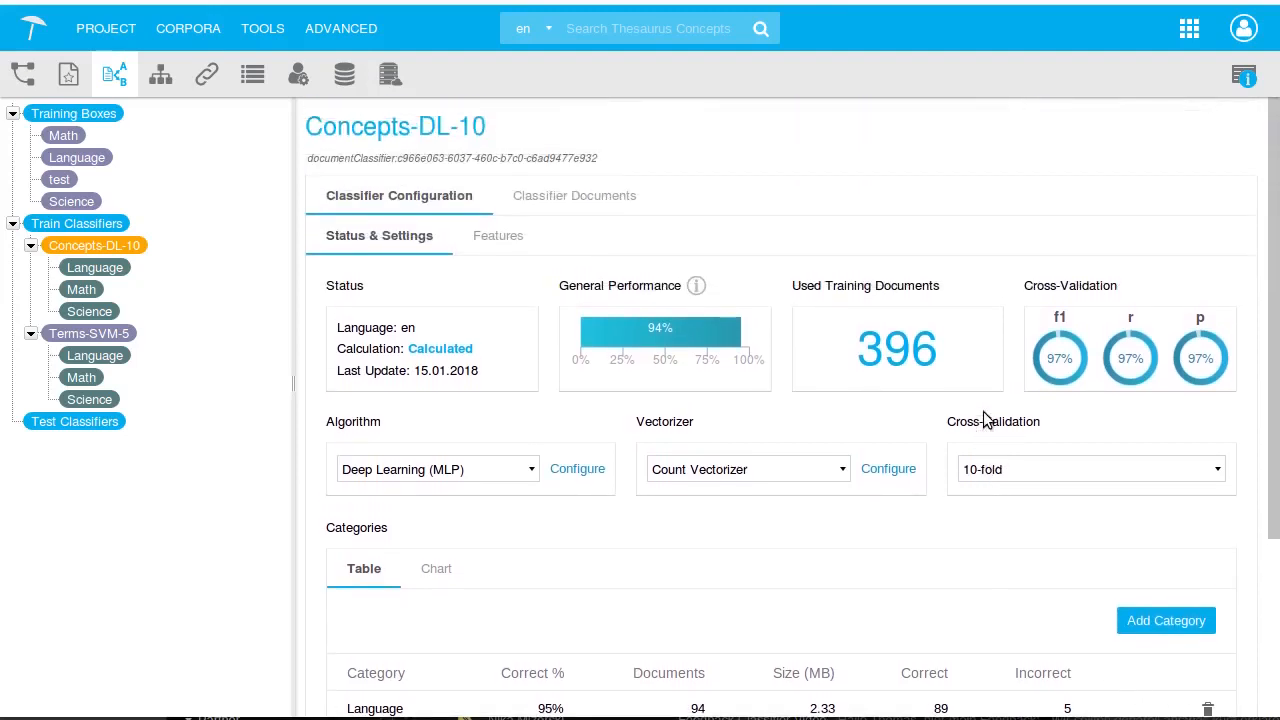
# Train the Terms-SVM-5 classifier
pyautogui.click(101, 339)
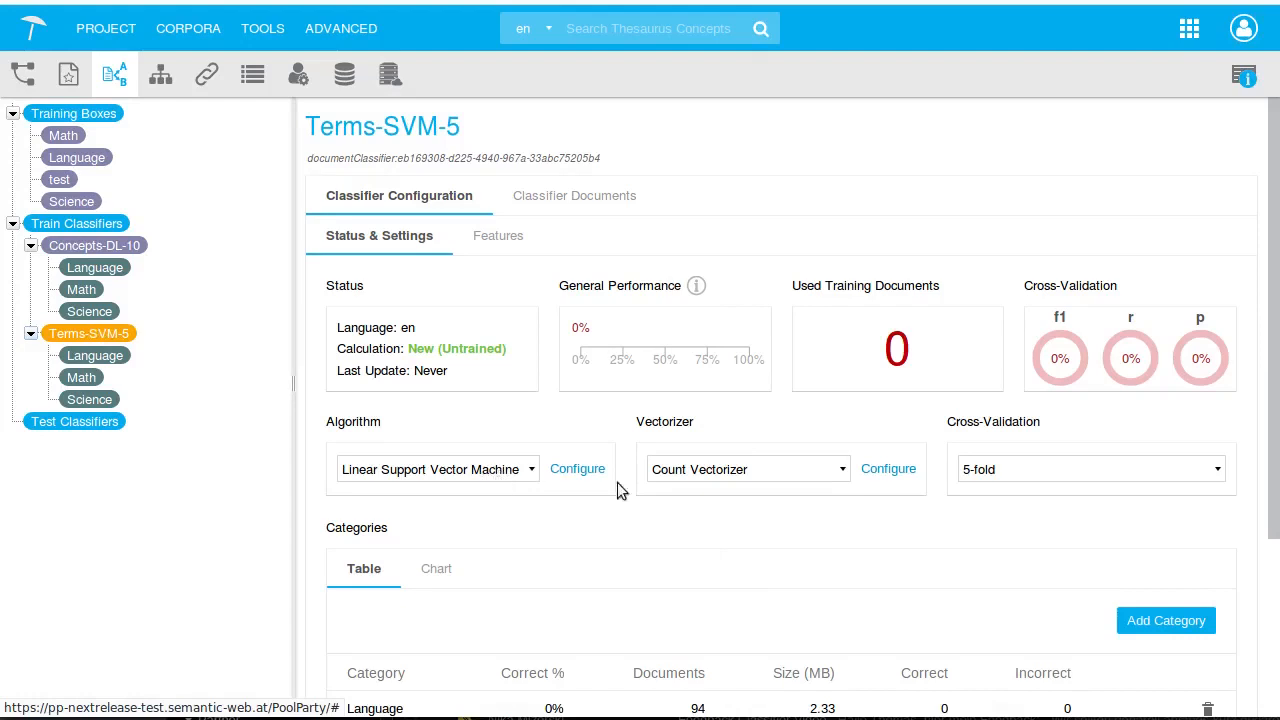
pyautogui.scroll(-3, 1005, 519)
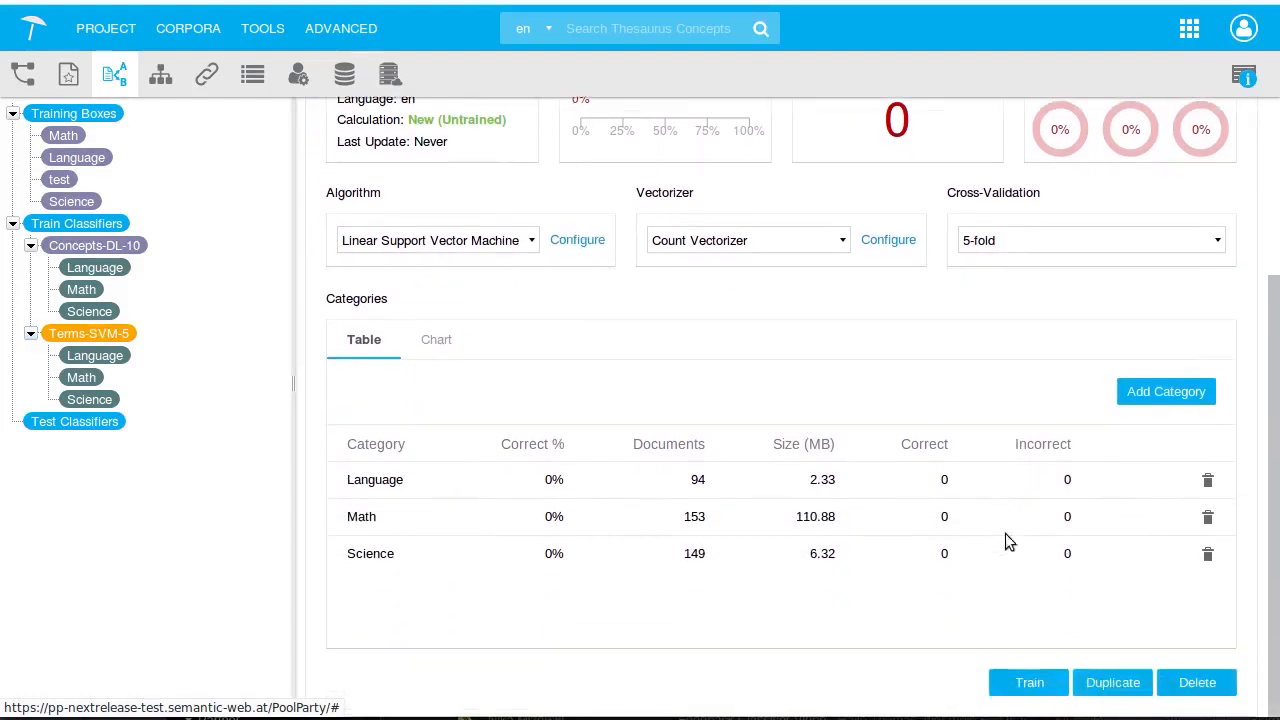
pyautogui.click(1030, 682)
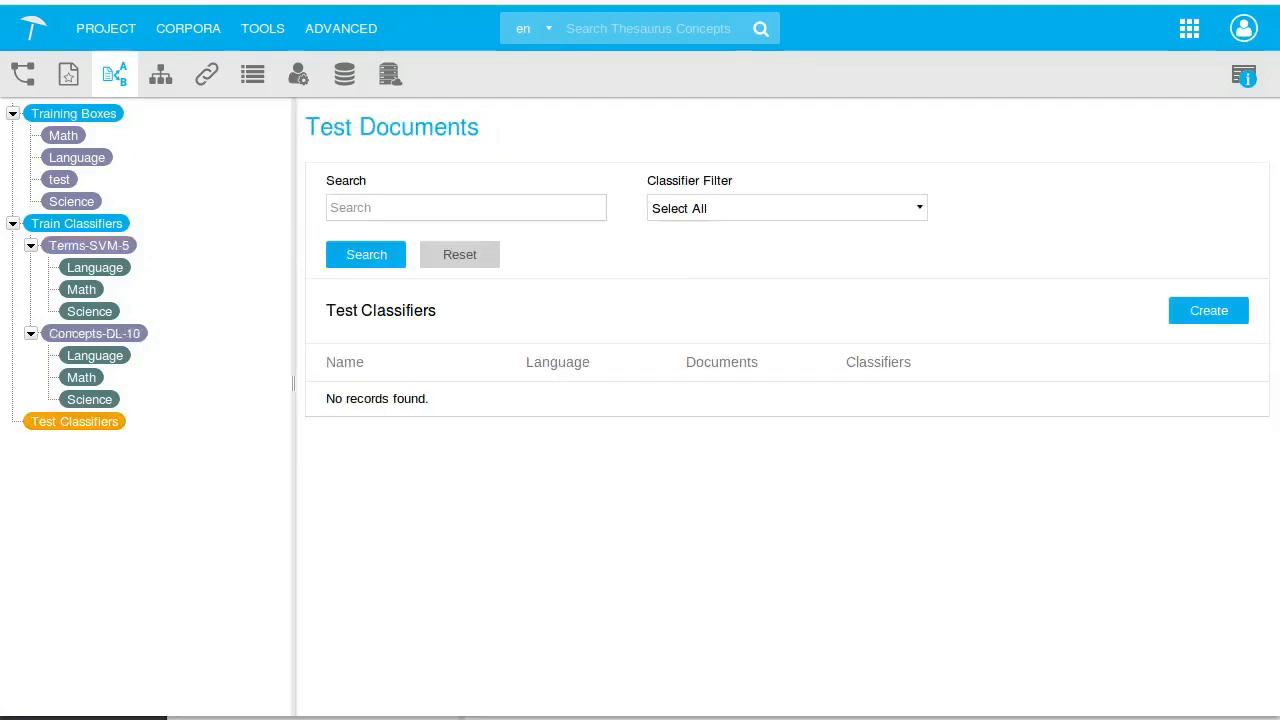
# Create a test classifier configuration named Test1
pyautogui.click(85, 425)
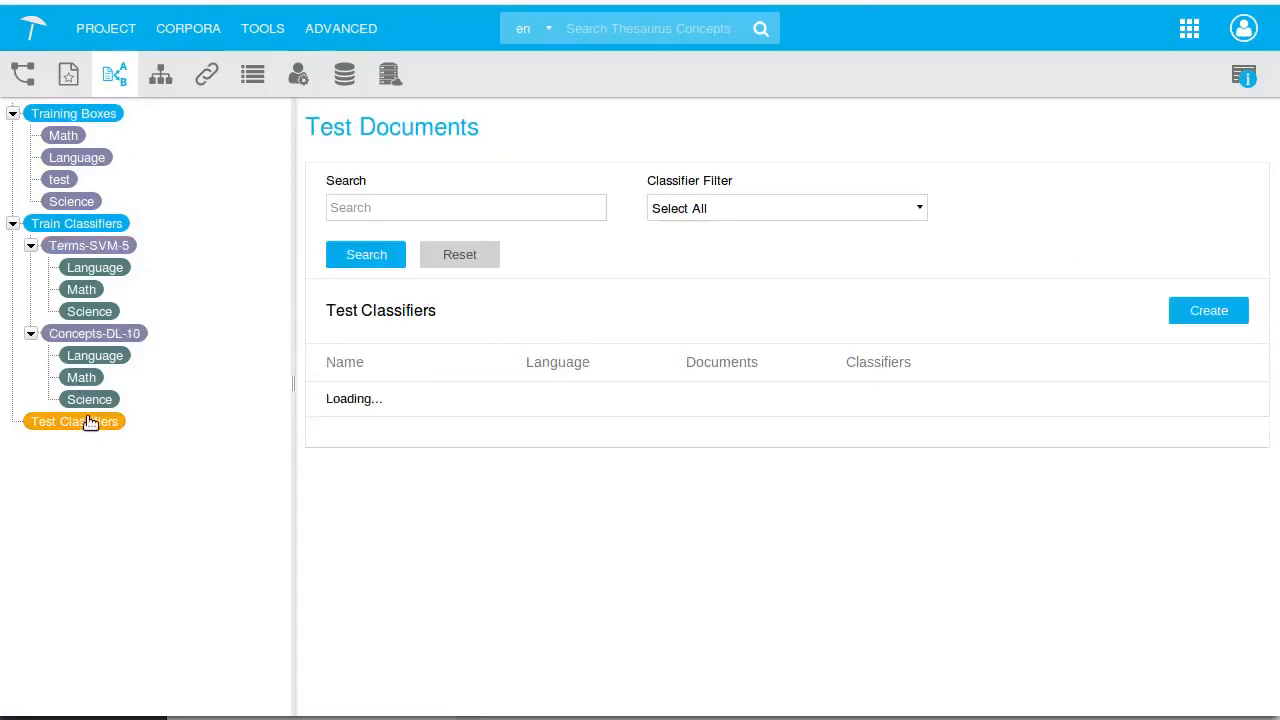
pyautogui.rightClick(86, 421)
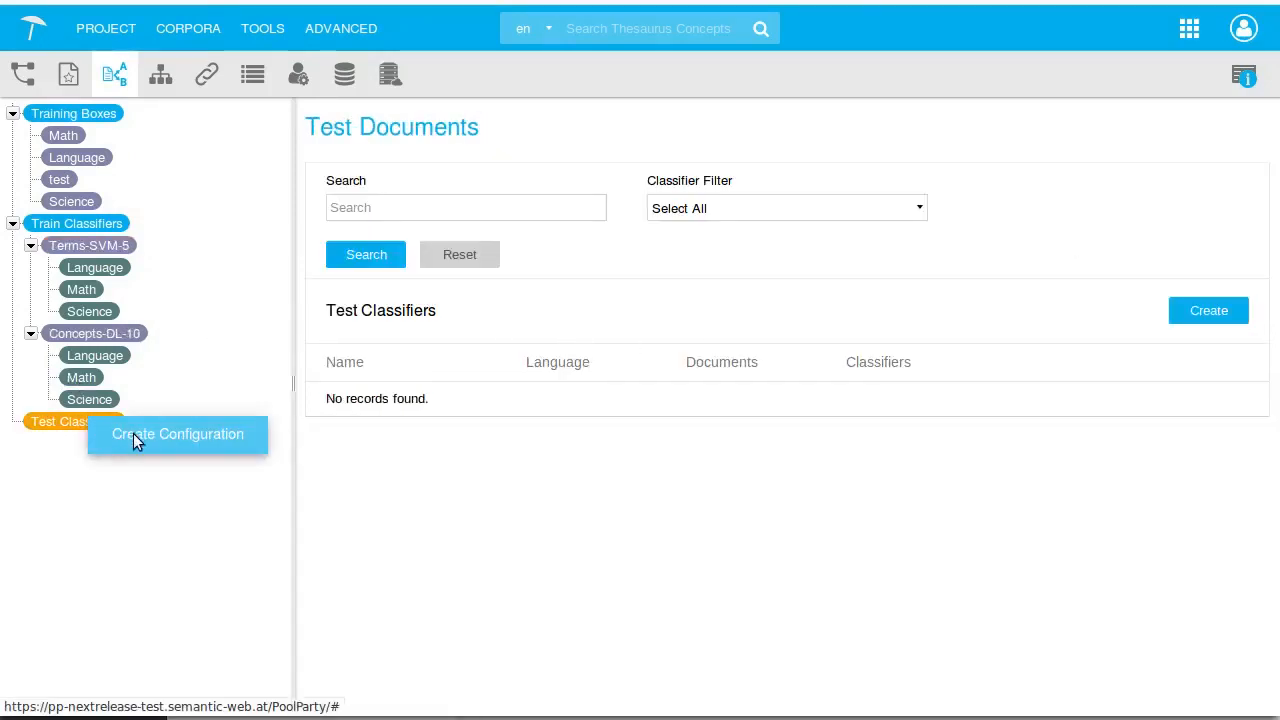
pyautogui.click(133, 433)
pyautogui.write('Test1')
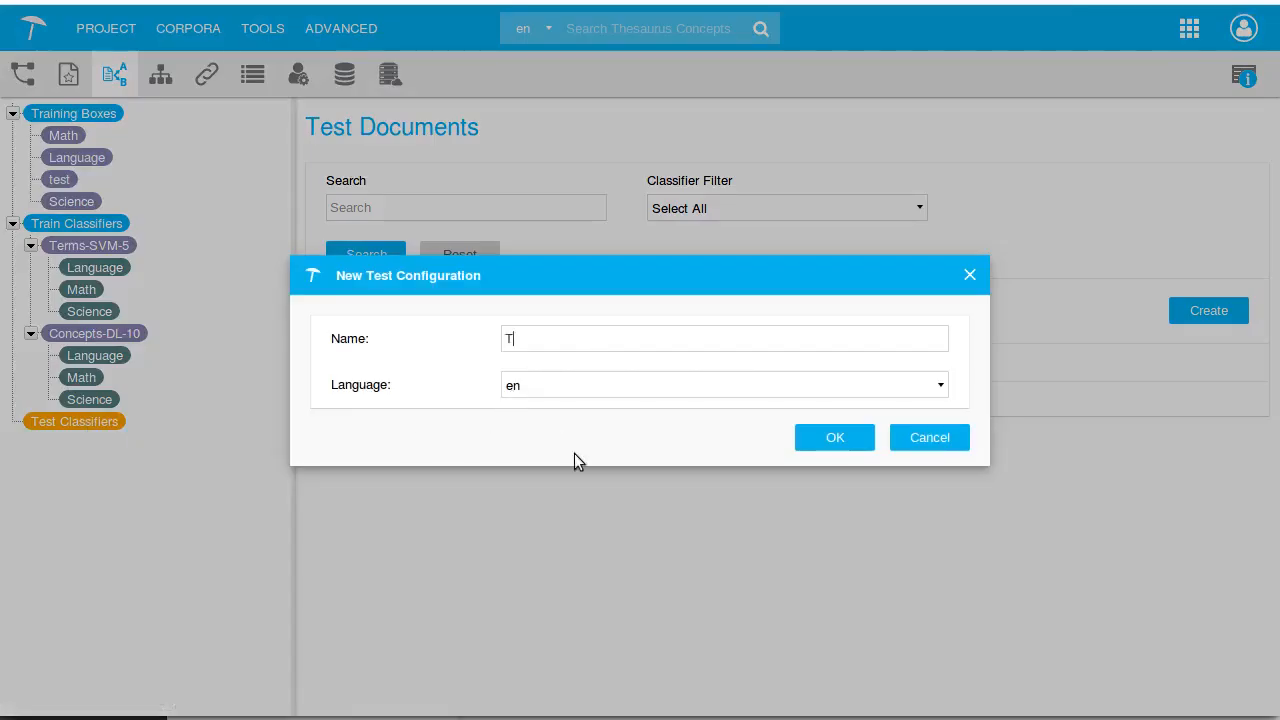
pyautogui.click(830, 440)
# Select both Terms-SVM-5 and Concepts-DL-10 for Test1 and classify the test documents
pyautogui.click(509, 296)
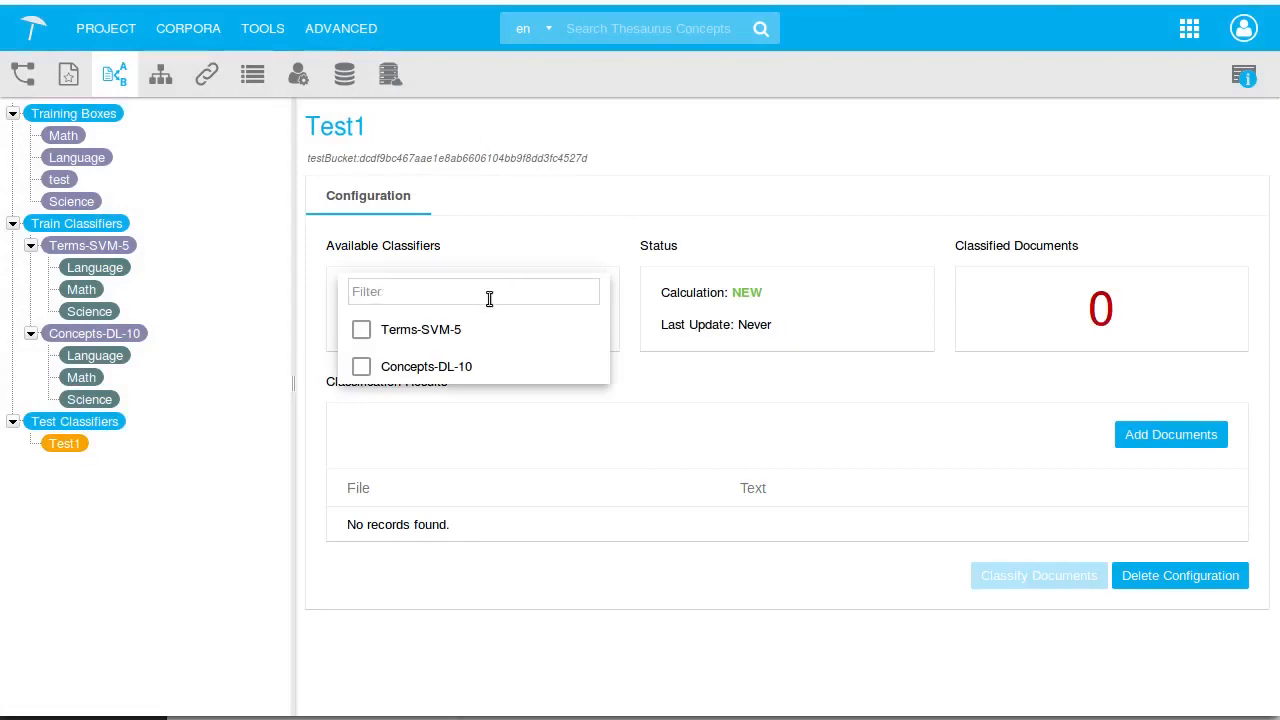
pyautogui.click(361, 330)
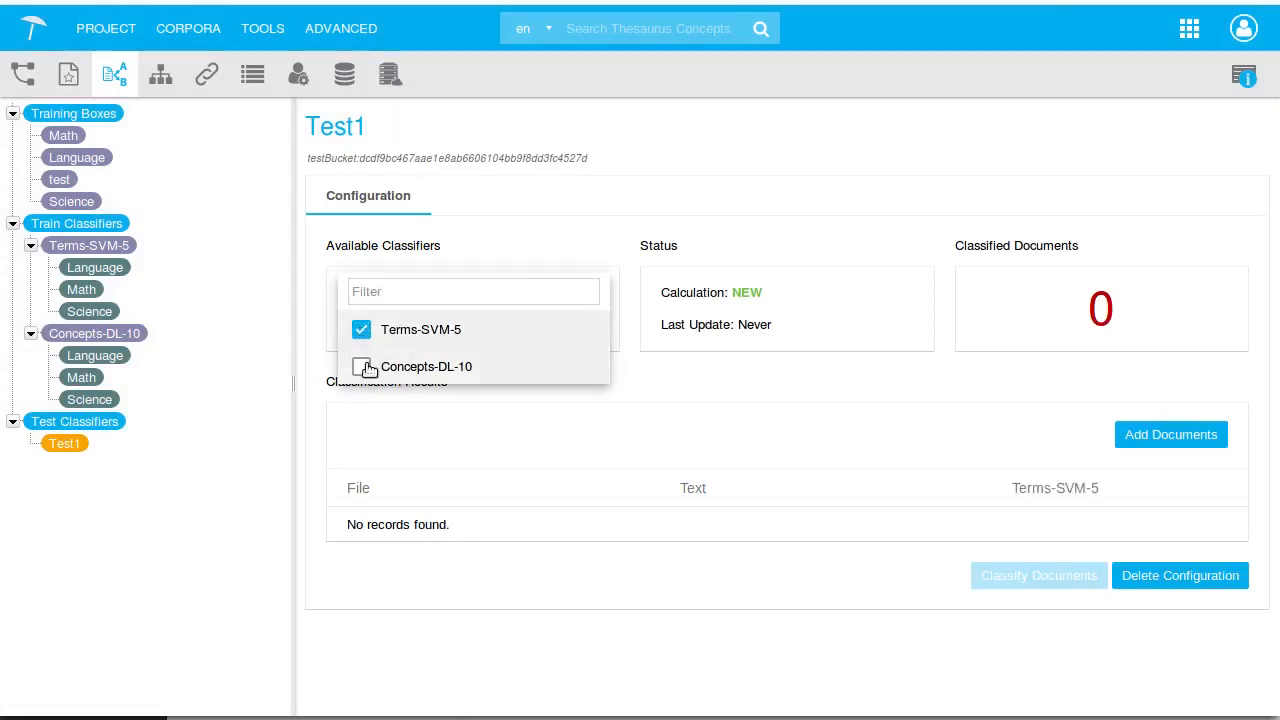
pyautogui.click(366, 366)
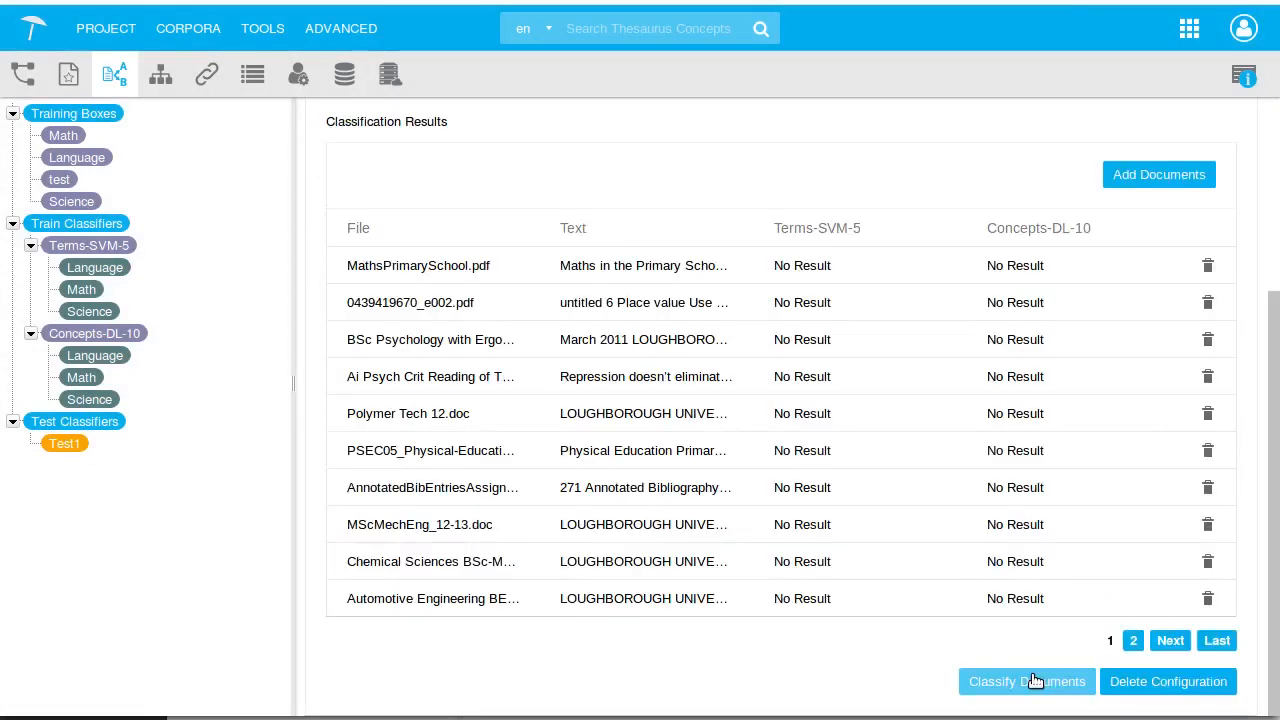
pyautogui.click(1035, 681)
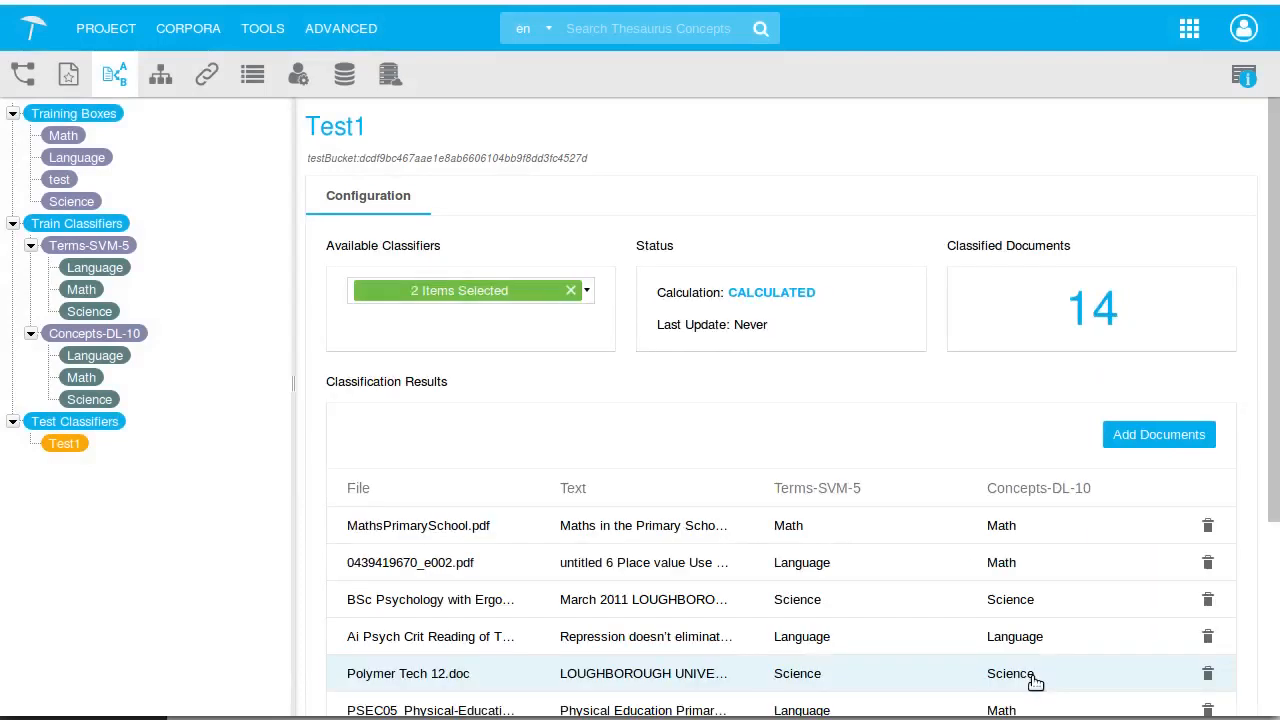
pyautogui.scroll(-2, 1060, 630)
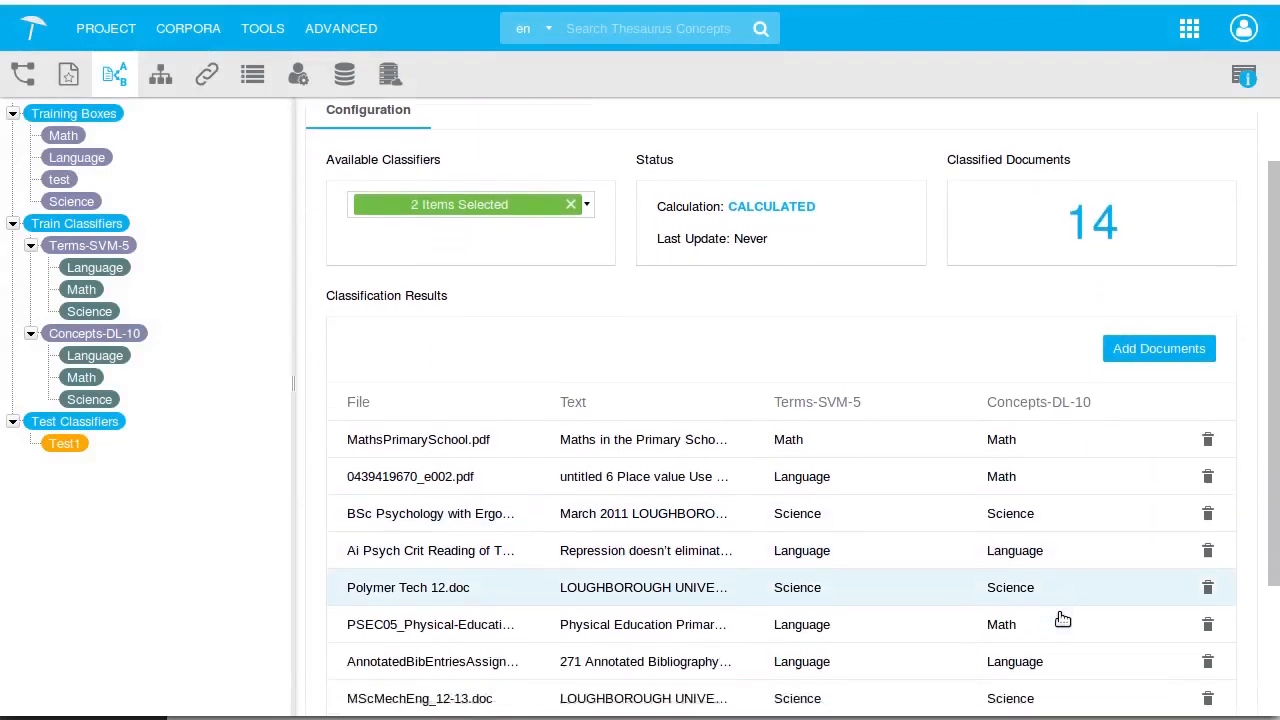
# Open the a-review-of-the-global-market document from the classification results and show its annotations for the Concepts-DL-10 classifier
pyautogui.scroll(-2, 1060, 617)
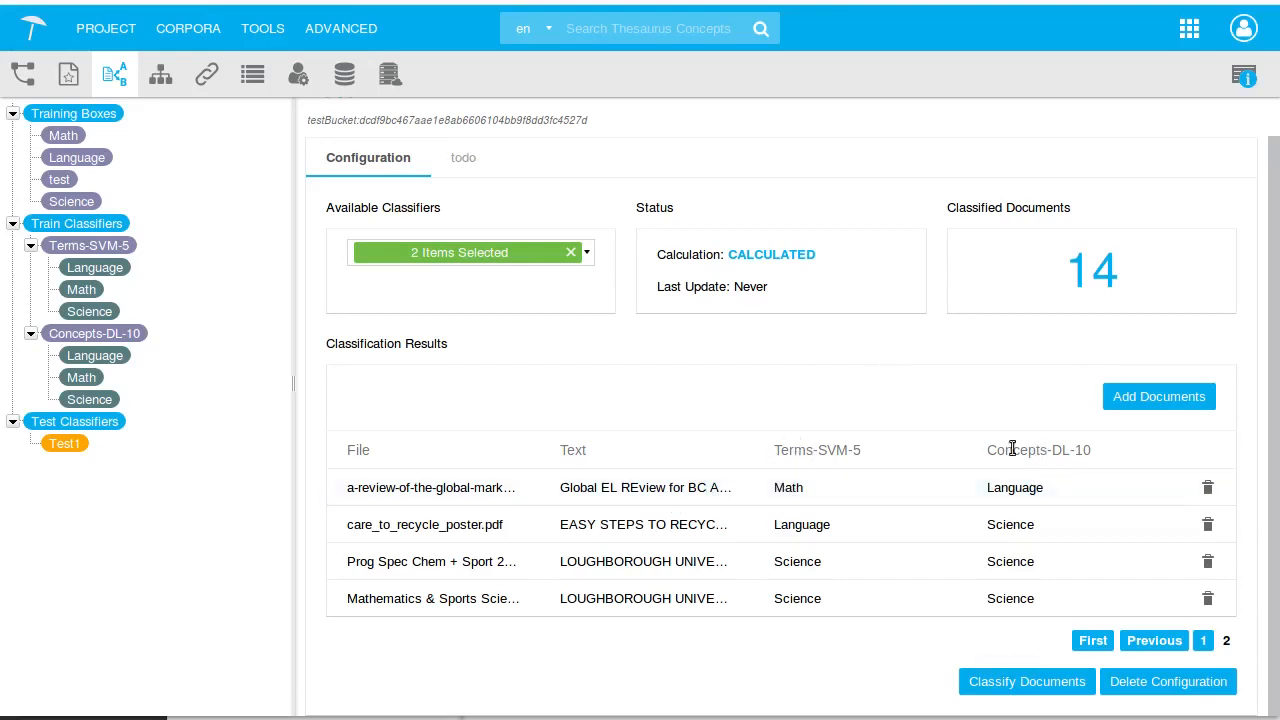
pyautogui.click(676, 488)
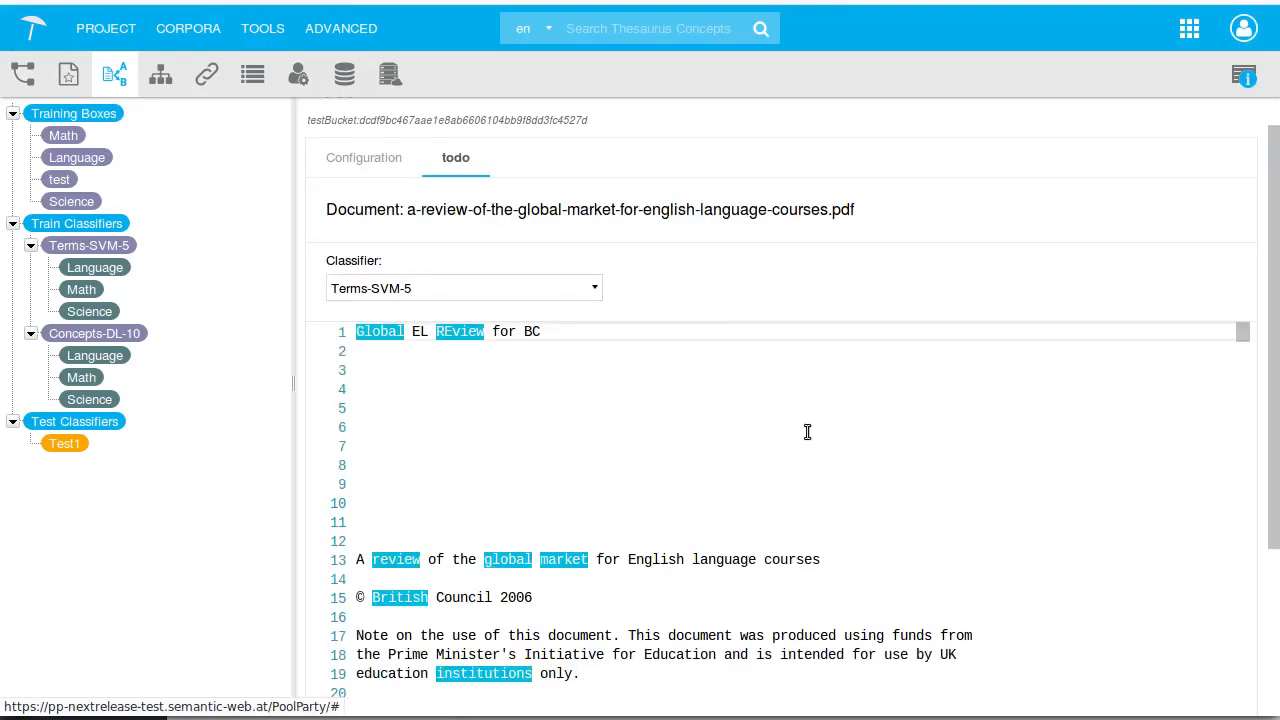
pyautogui.scroll(-5, 806, 431)
pyautogui.click(492, 289)
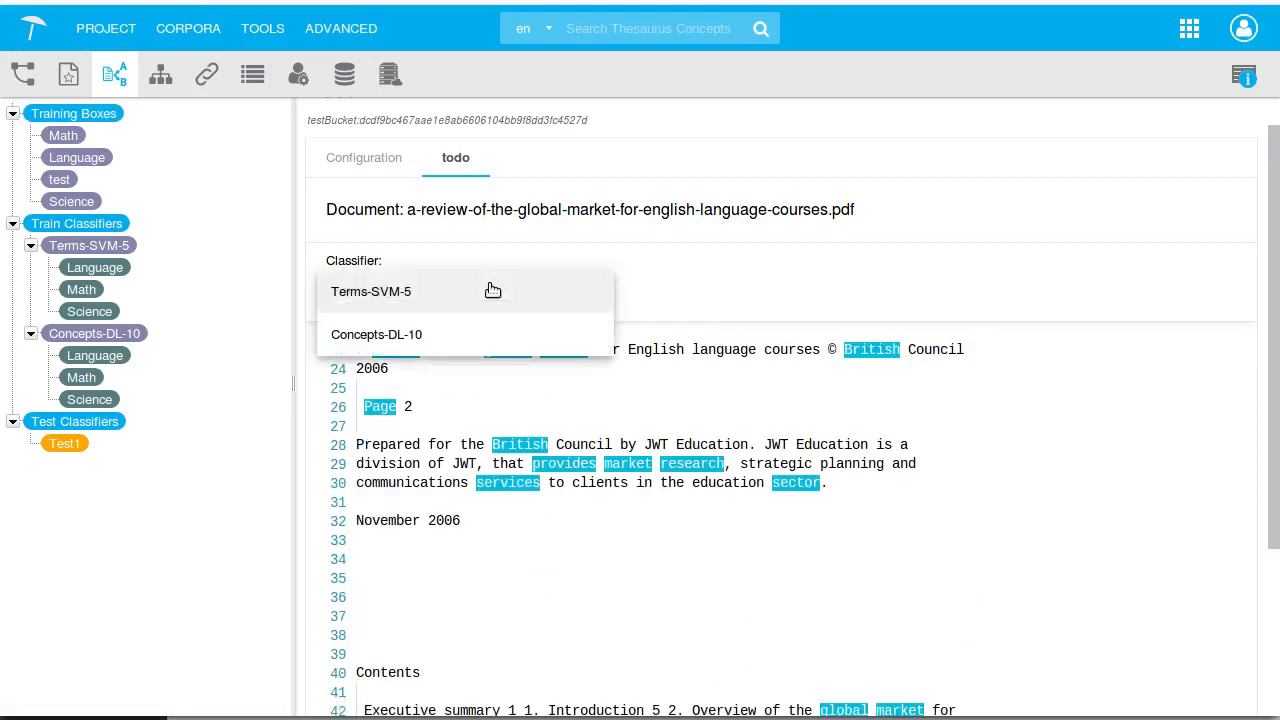
pyautogui.click(423, 334)
# Examine the highlighted concepts throughout the document text, then return to the trained classifiers overview
pyautogui.scroll(-2, 920, 491)
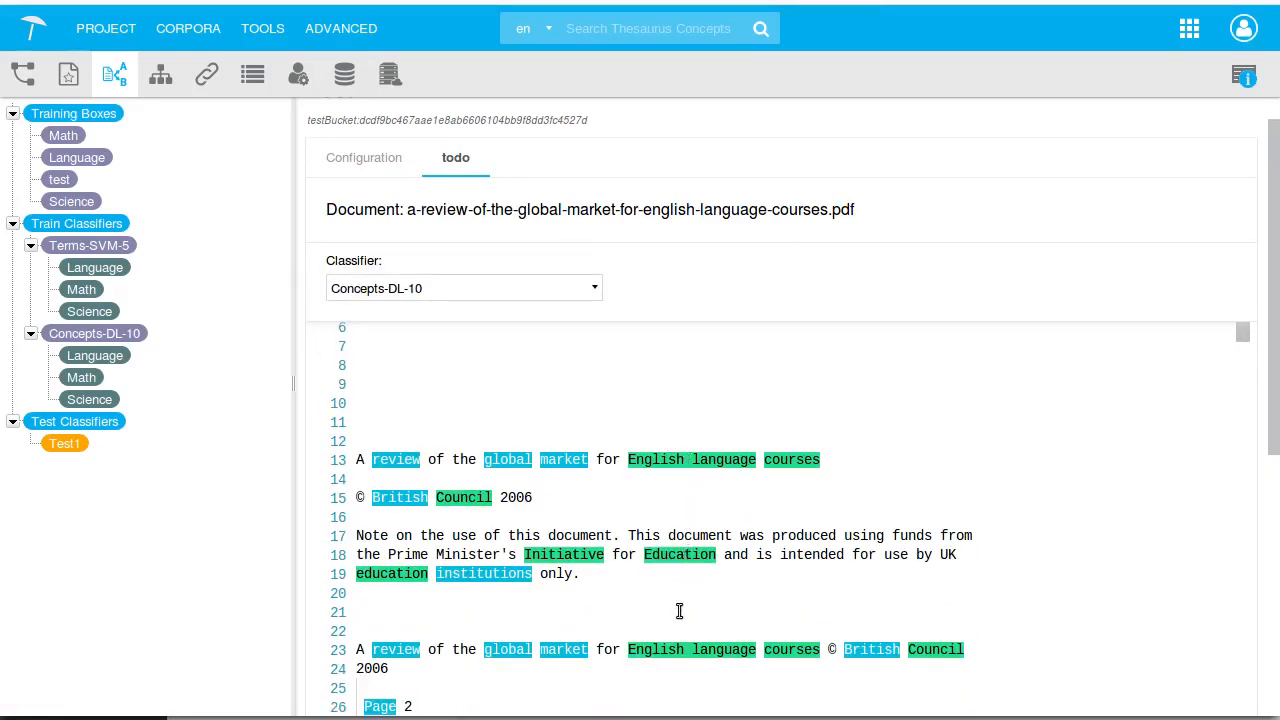
pyautogui.scroll(-3, 678, 615)
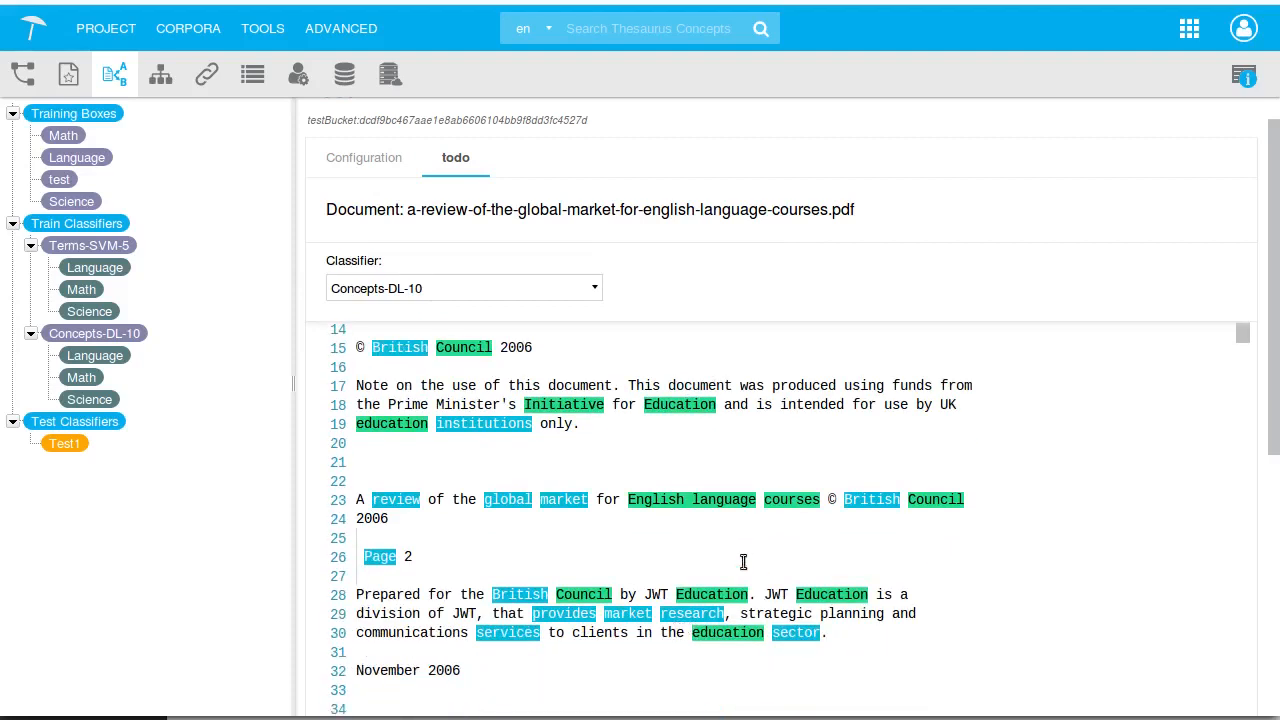
pyautogui.scroll(-2, 727, 515)
pyautogui.scroll(-3, 731, 527)
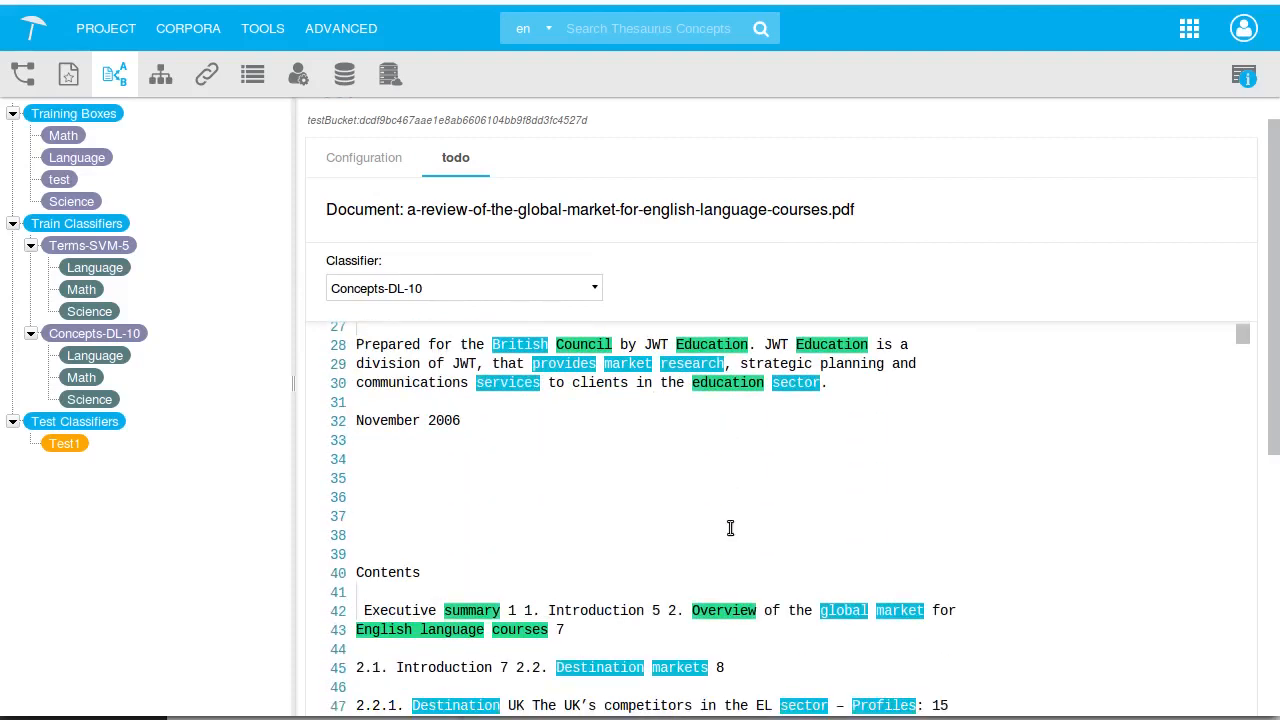
pyautogui.scroll(-4, 731, 527)
pyautogui.scroll(-5, 731, 528)
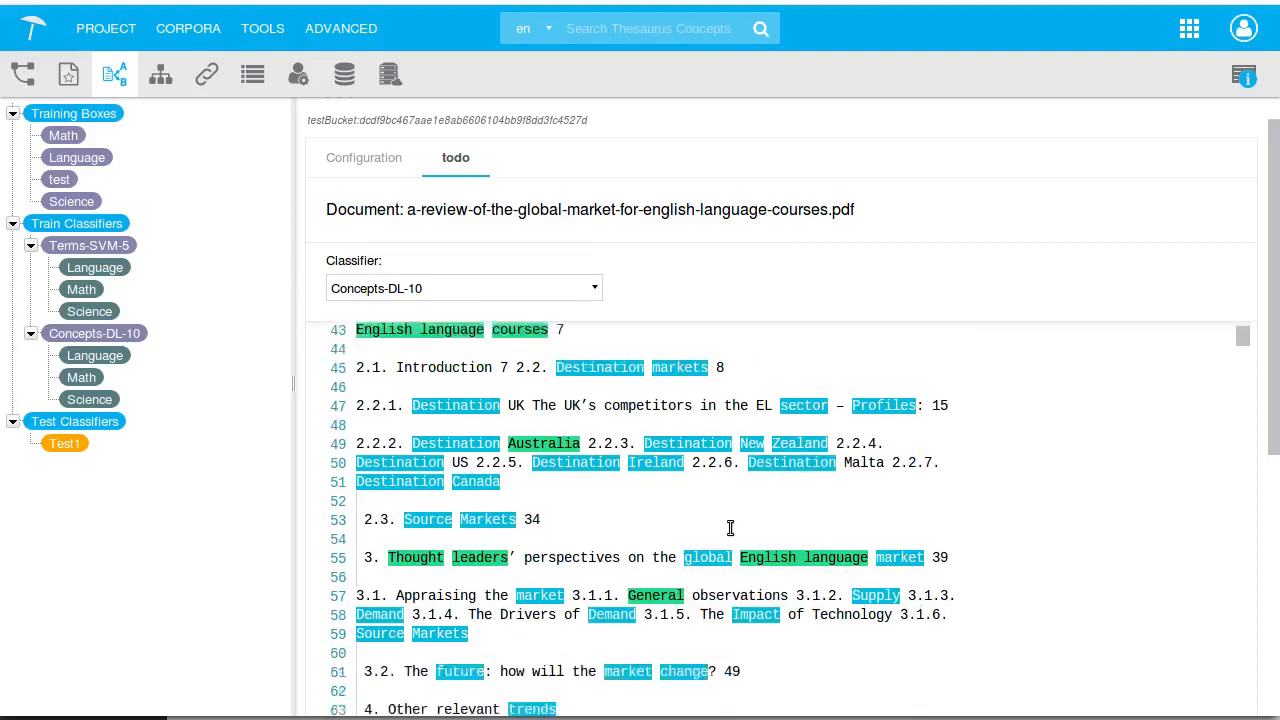
pyautogui.scroll(-3, 730, 527)
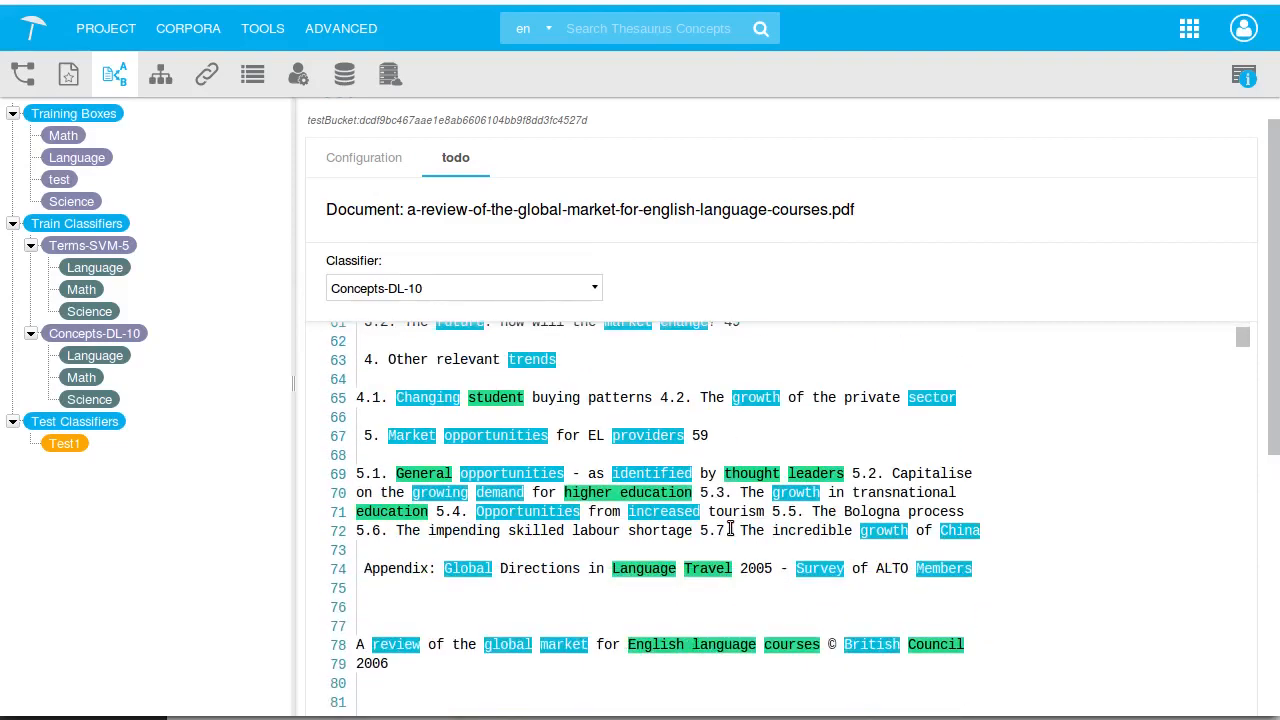
pyautogui.scroll(-4, 731, 528)
pyautogui.scroll(12, 731, 528)
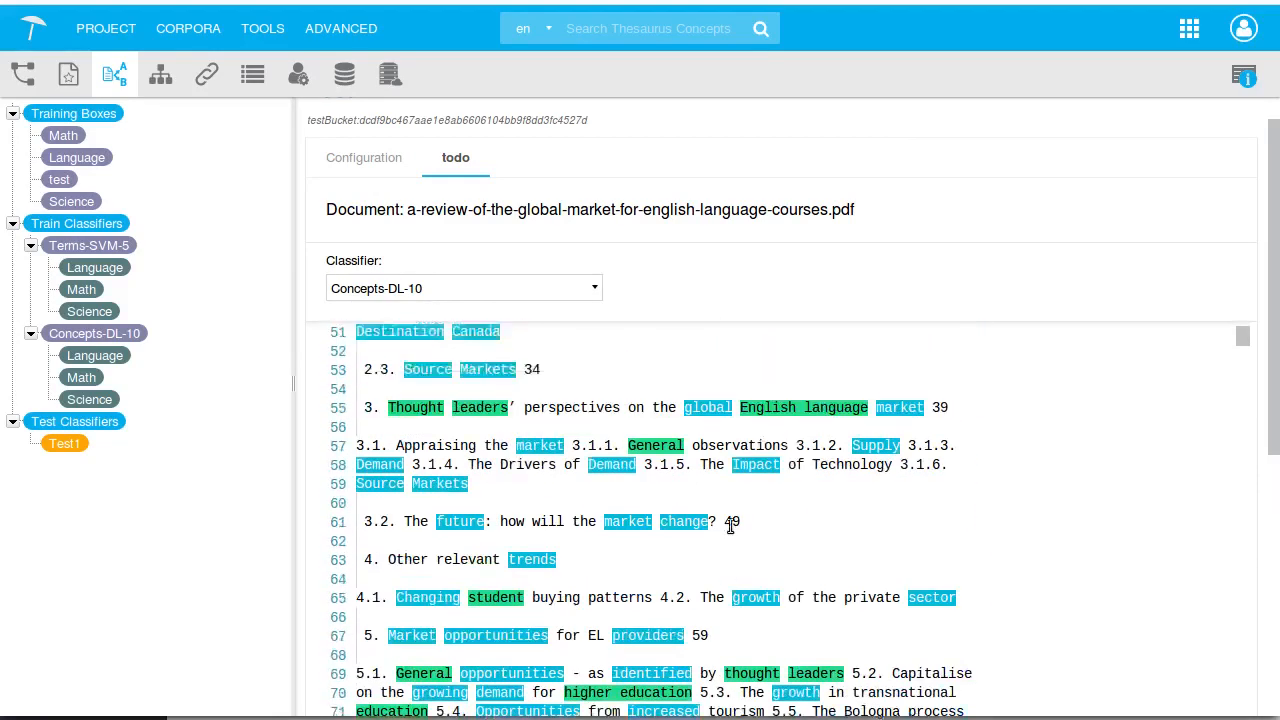
pyautogui.click(379, 160)
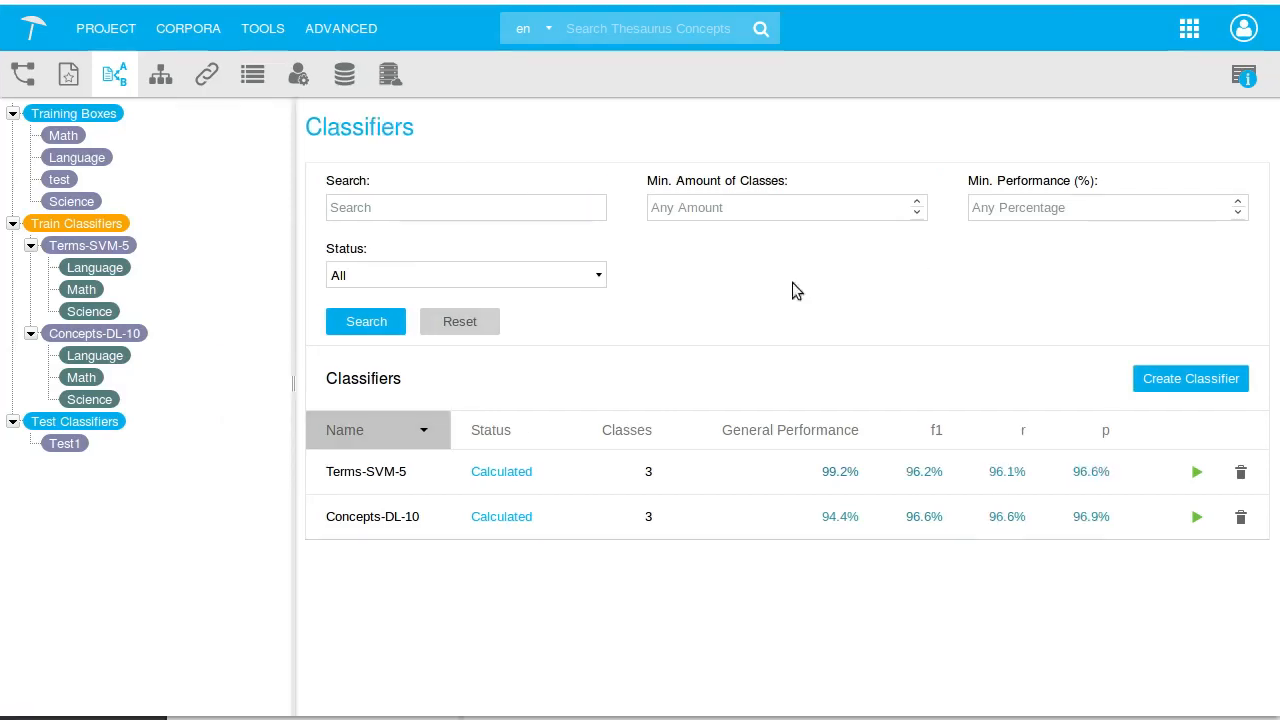
# Switch to the text editor and highlight the extractor API parameters documentClassifierIds, projectId, numberOfConcepts and numberOfTerms
pyautogui.hotkey('alt', 'Tab')
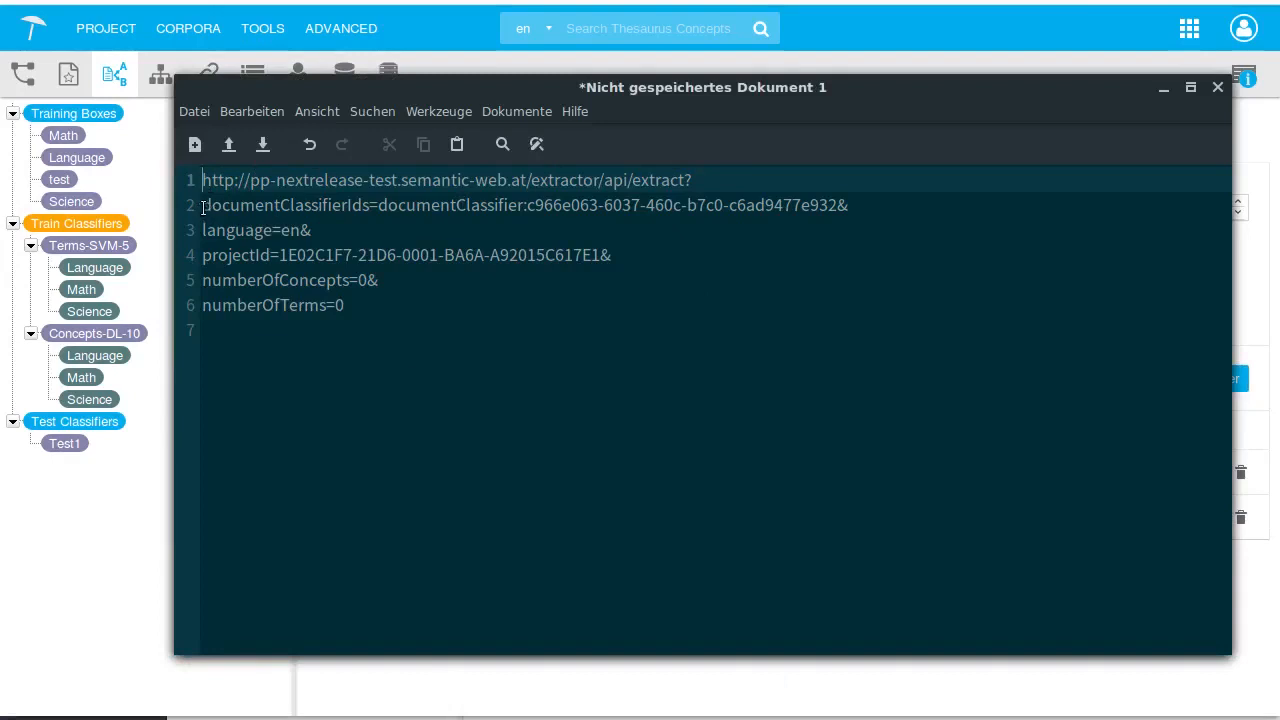
pyautogui.moveTo(202, 207); pyautogui.dragTo(370, 210)
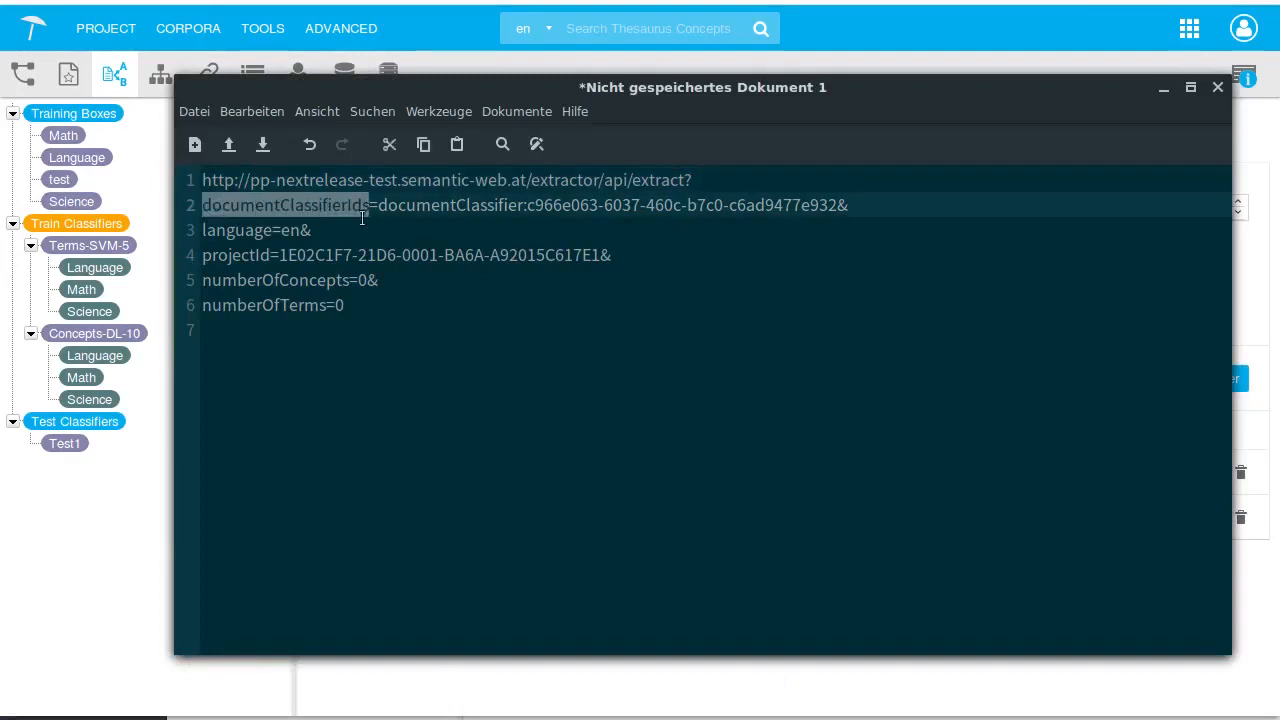
pyautogui.tripleClick(237, 255)
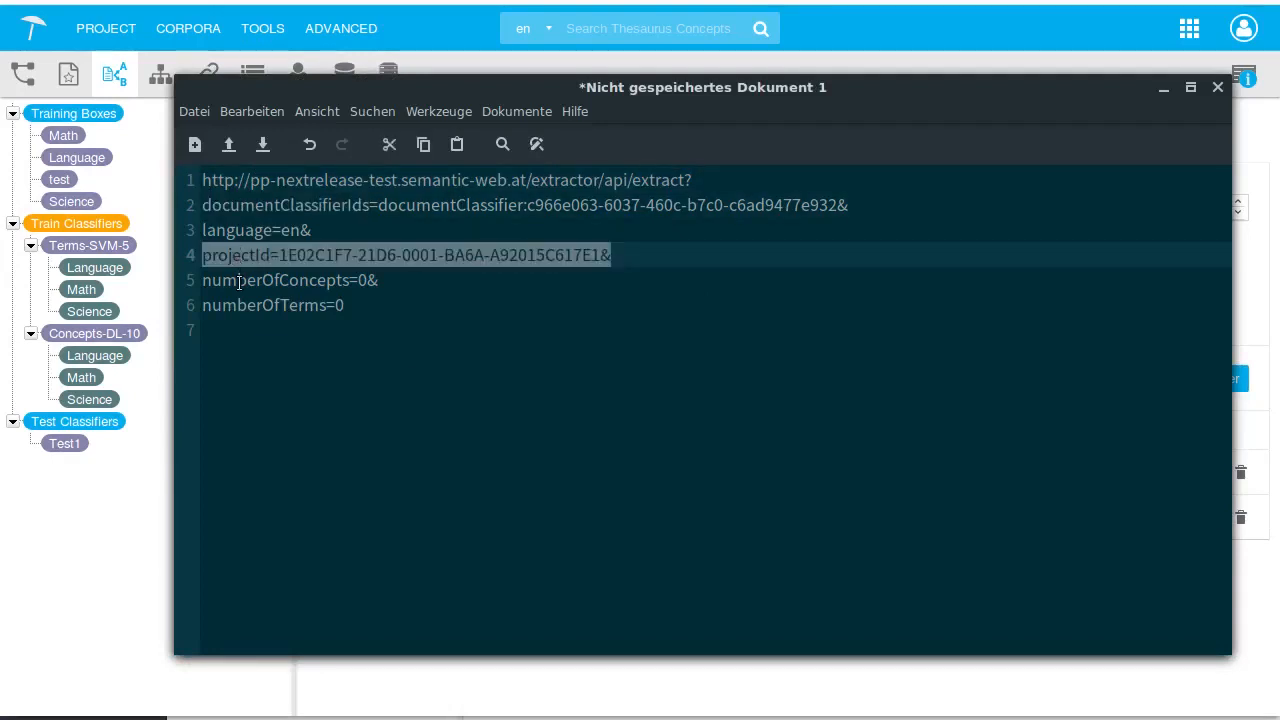
pyautogui.doubleClick(237, 280)
pyautogui.doubleClick(236, 305)
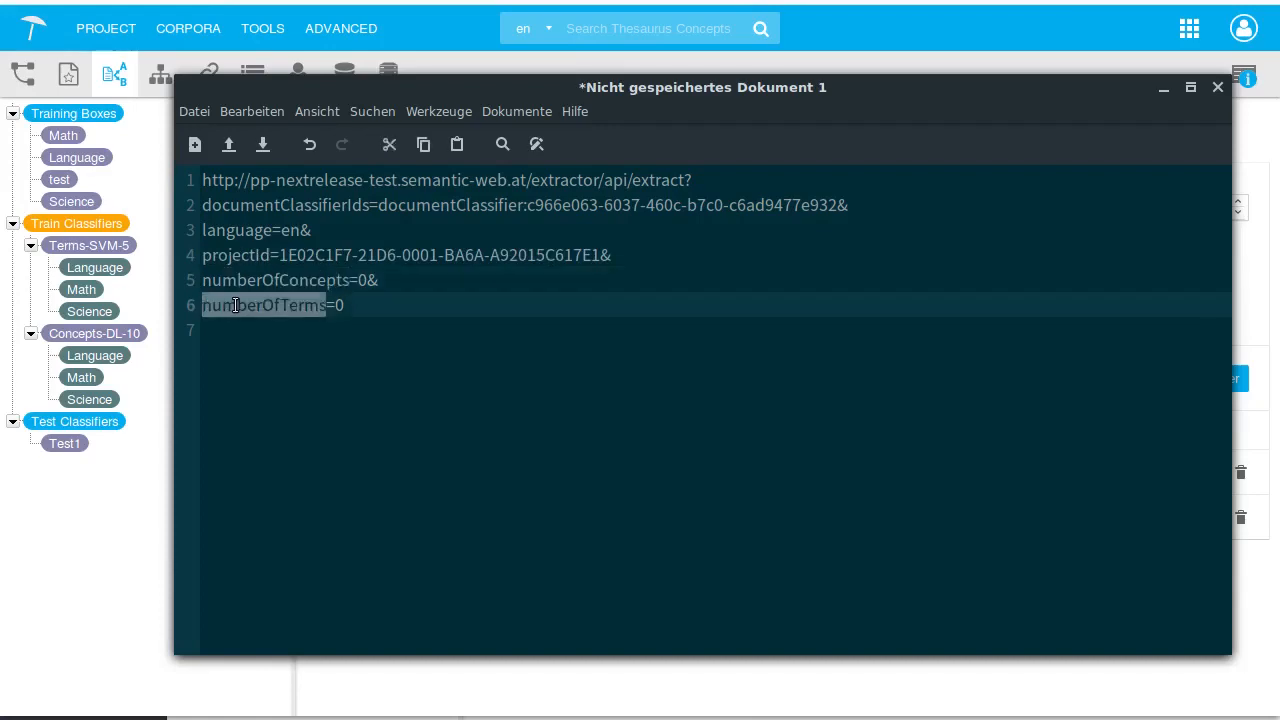
# Switch to the REST client and send the Classifier (ScOT -Lang, Math, Sci) request with the Ai.htm file to the extractor API
pyautogui.hotkey('alt', 'Tab')
pyautogui.hotkey('alt', 'Tab')
pyautogui.hotkey('alt', 'Tab')
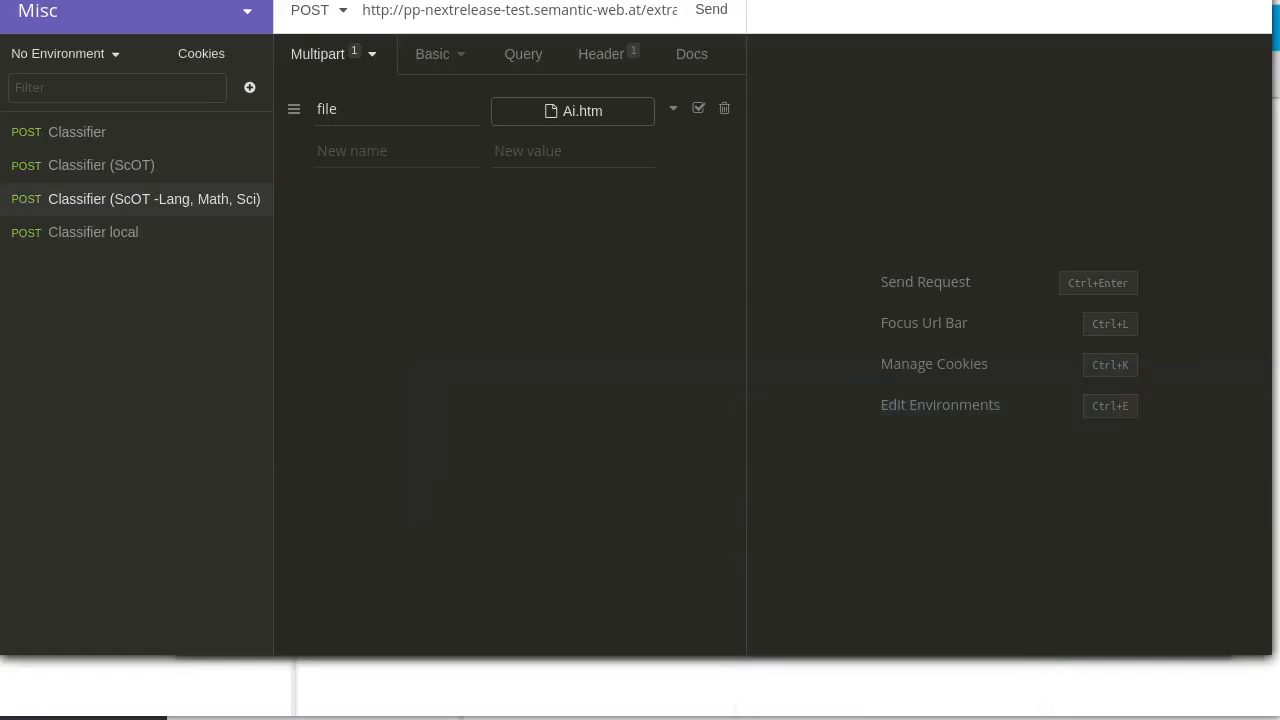
pyautogui.click(198, 201)
pyautogui.click(446, 56)
pyautogui.click(318, 55)
pyautogui.click(601, 112)
pyautogui.click(645, 234)
pyautogui.doubleClick(640, 228)
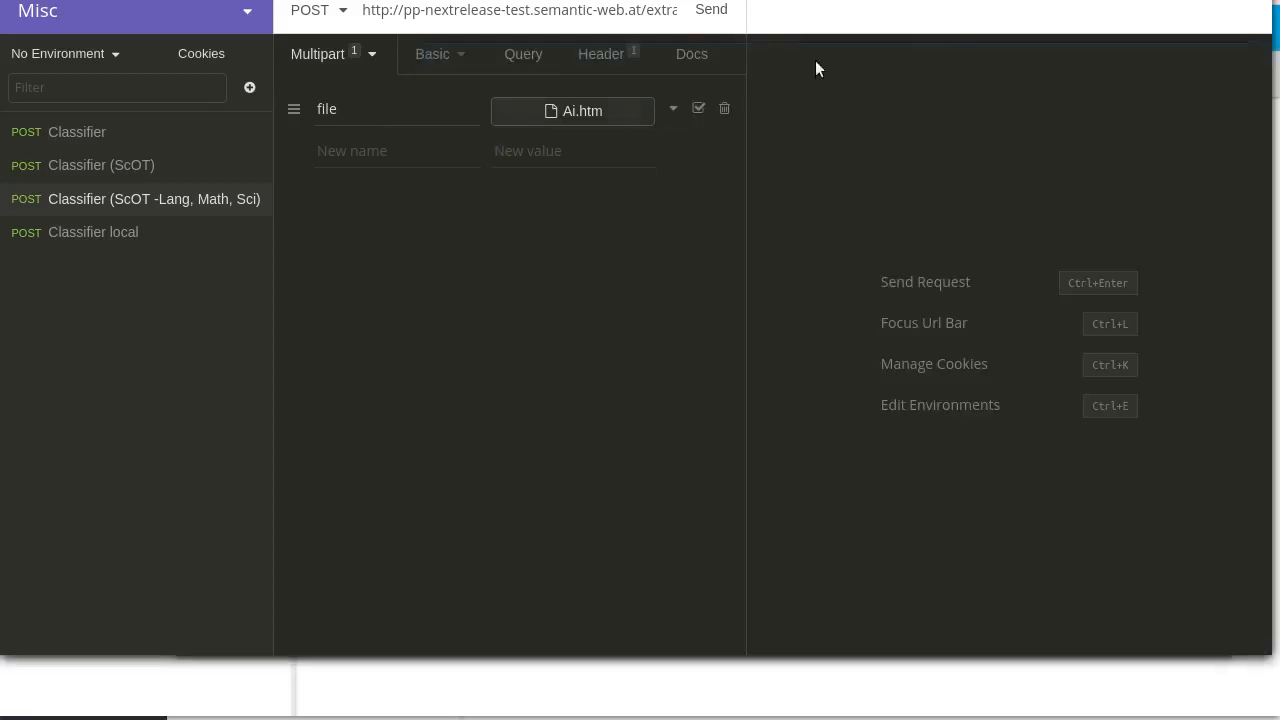
pyautogui.click(706, 11)
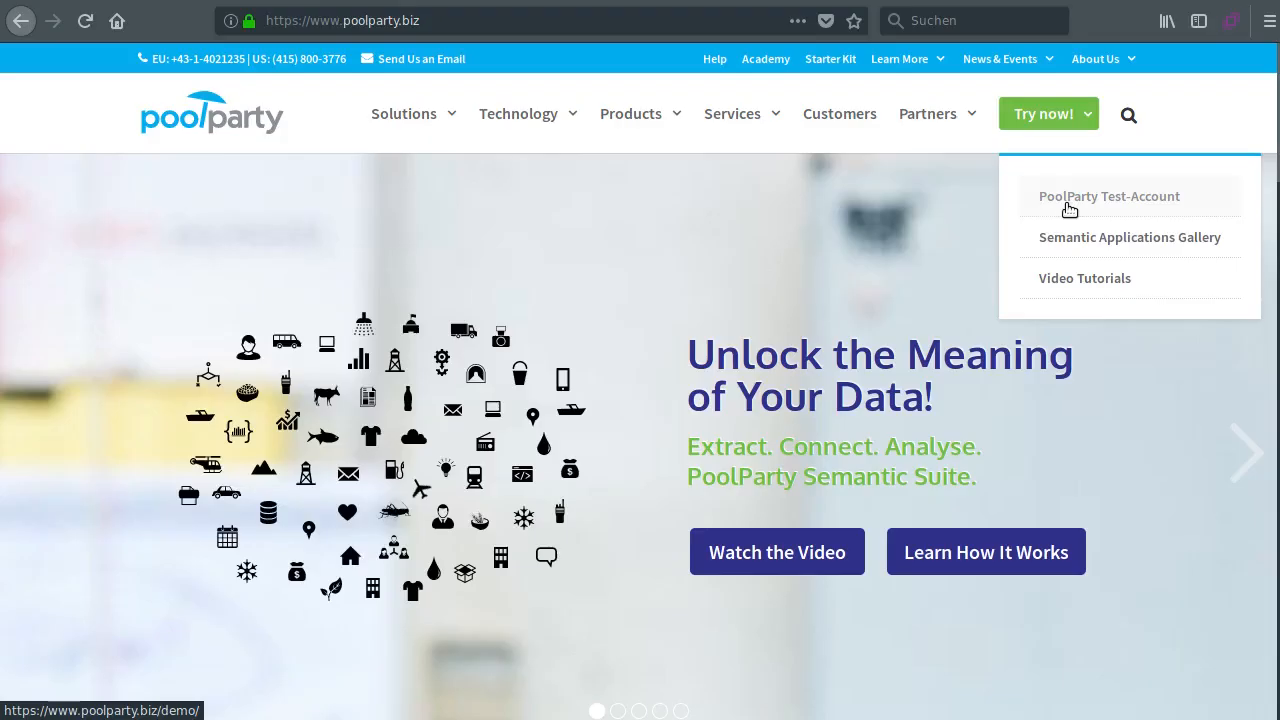
pyautogui.click(1068, 200)
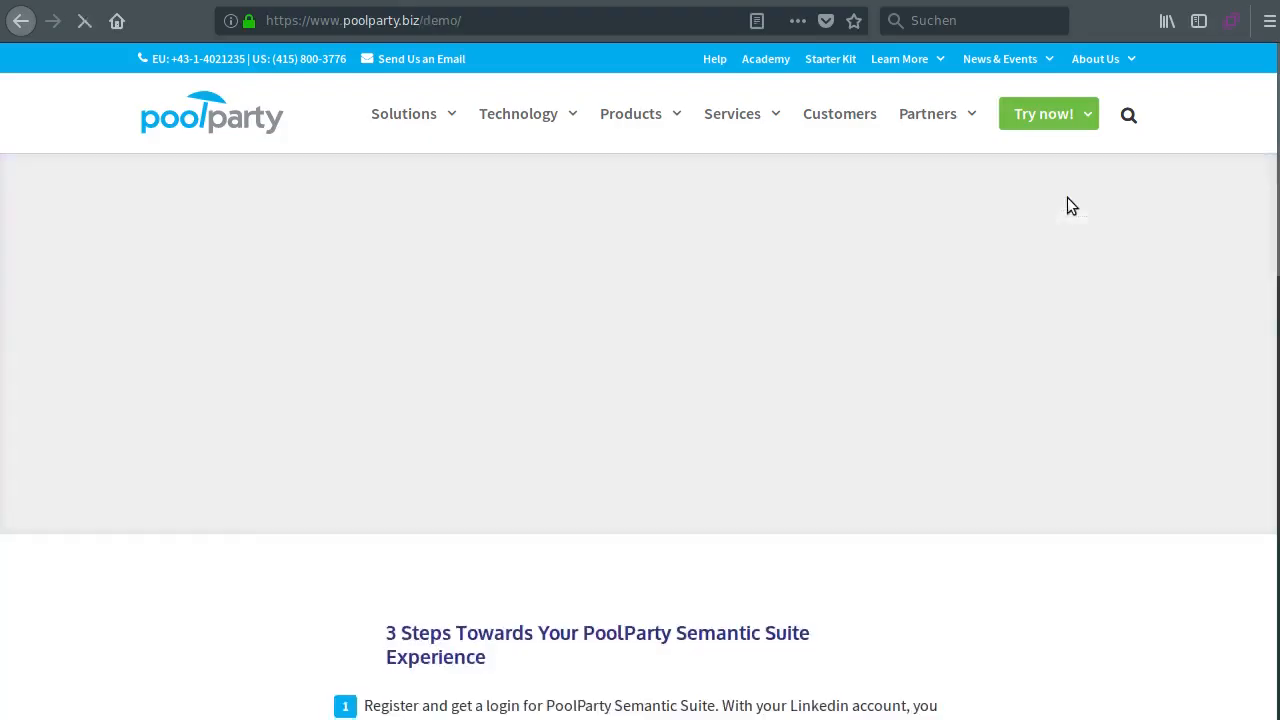
# Open the trial contact form on the poolparty.biz demo page
pyautogui.scroll(-5, 1045, 225)
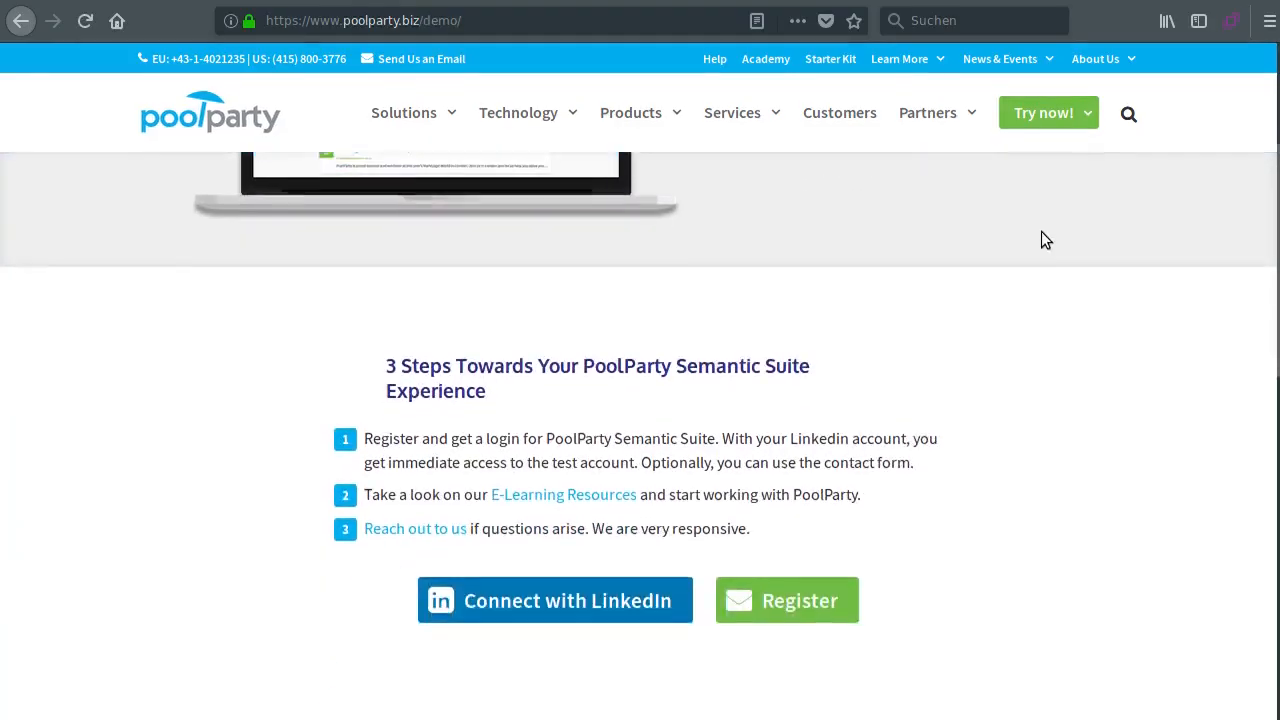
pyautogui.click(838, 513)
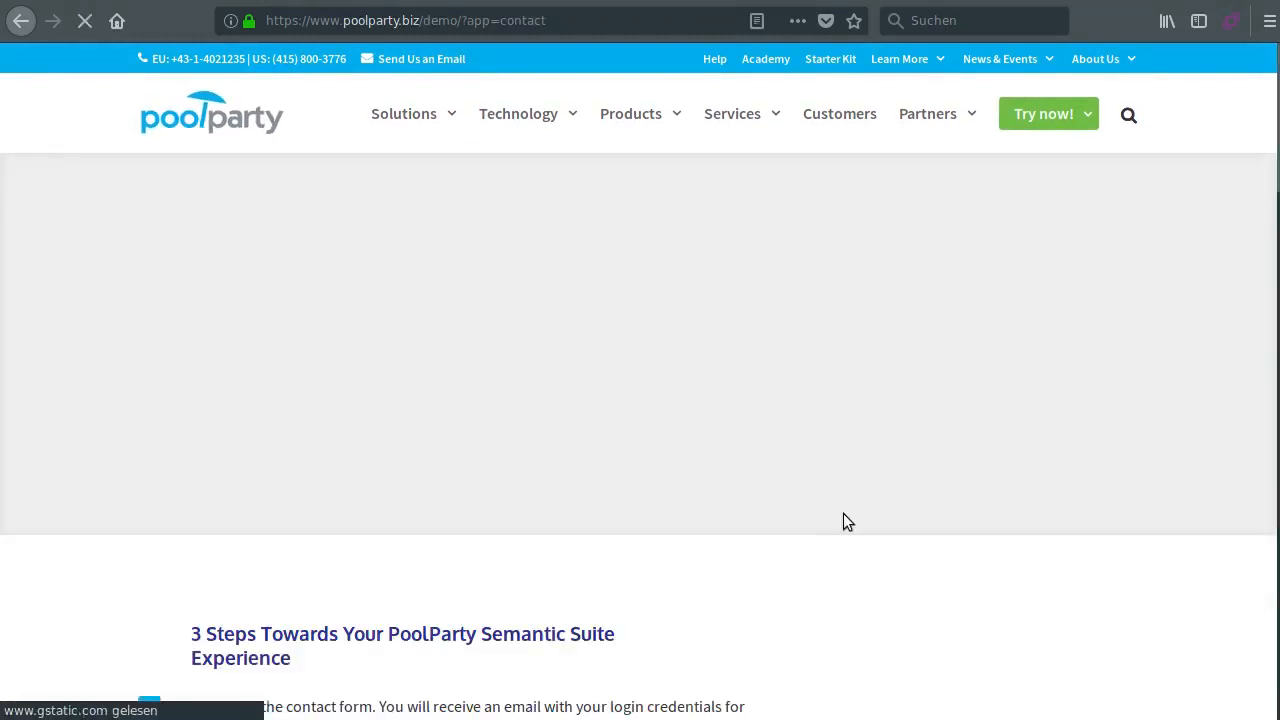
pyautogui.scroll(-4, 843, 513)
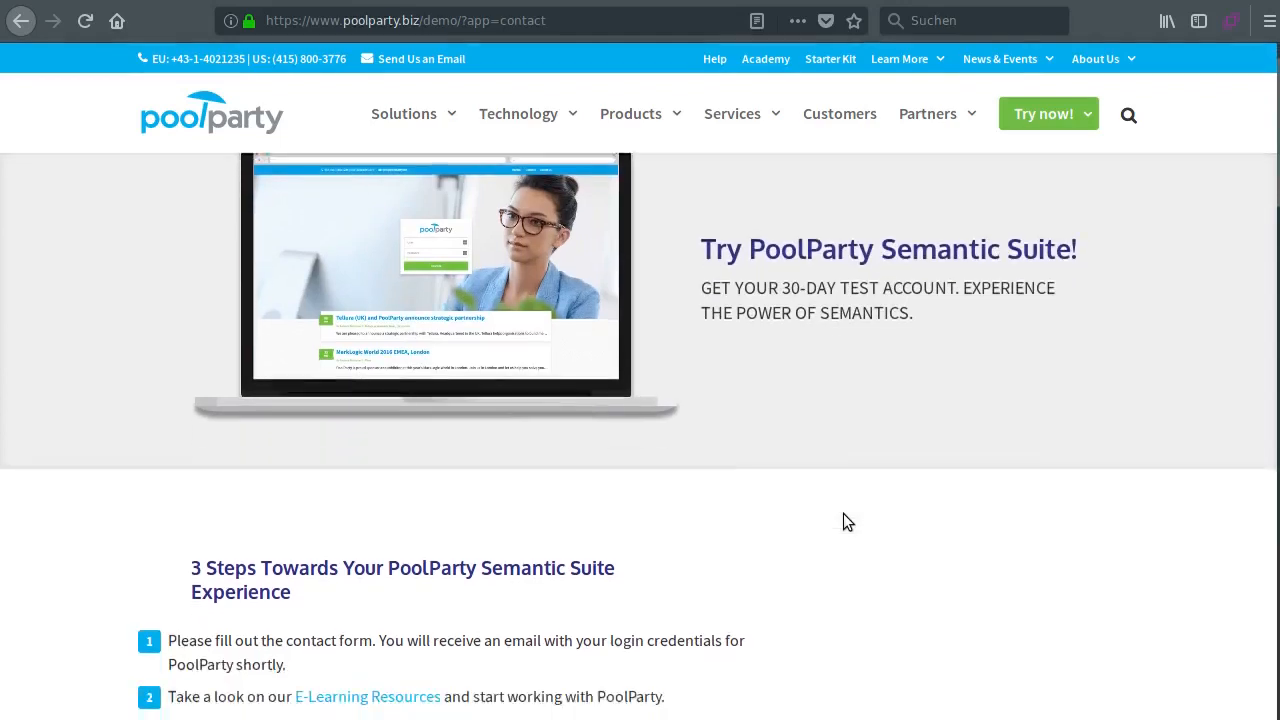
pyautogui.scroll(-2, 845, 513)
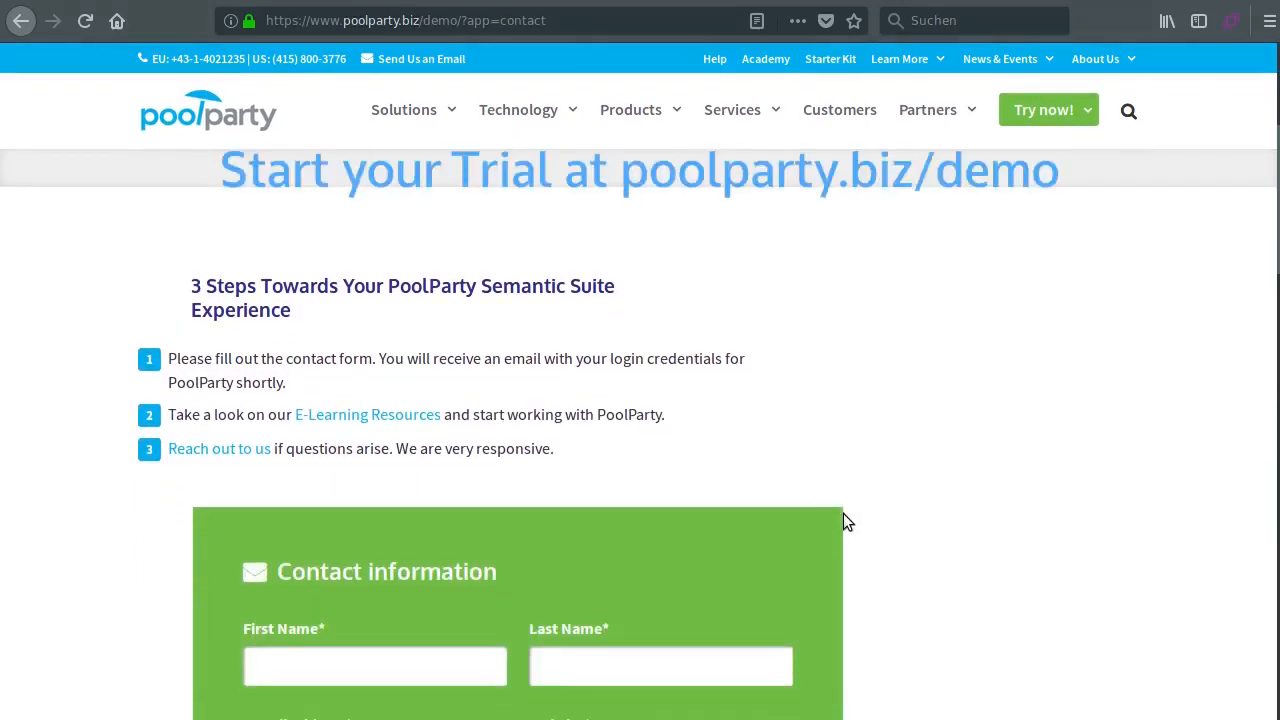